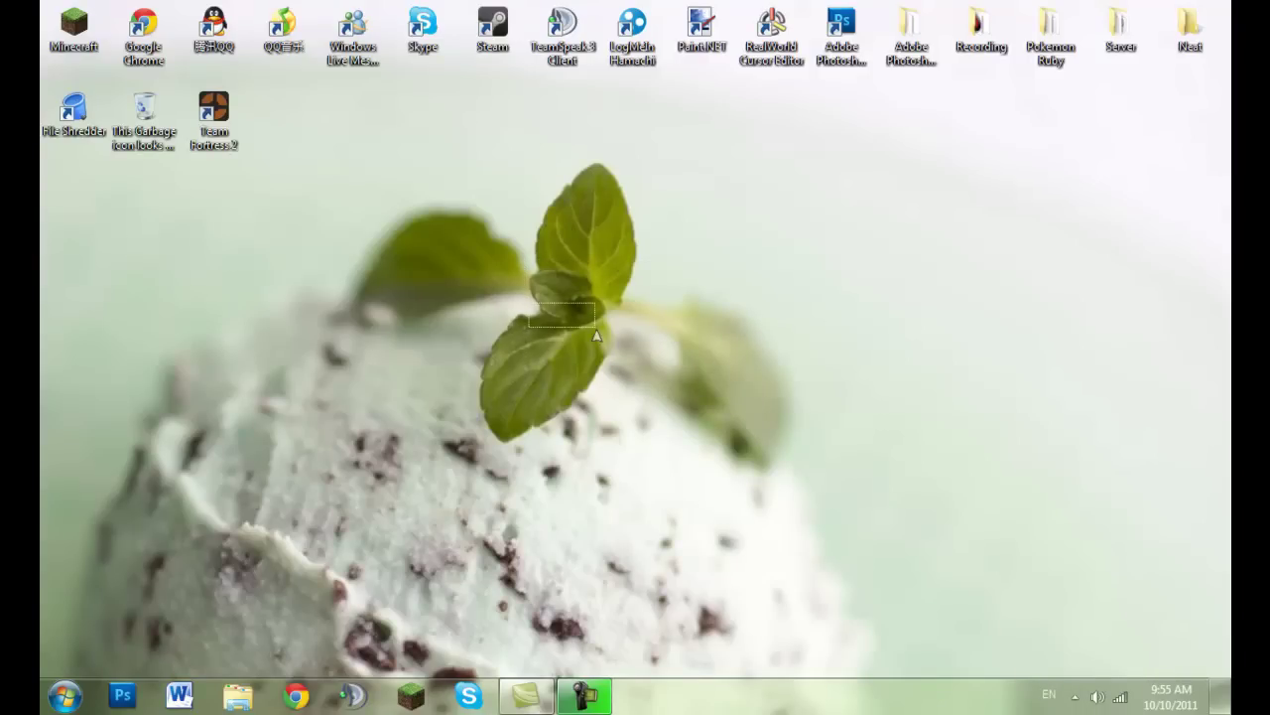
Sweep selection boxes, refresh the desktop, and return the Paint.NET shortcut to its top-row slot.
{"action": "mouse_move", "coordinate": [589, 324]}
{"action": "left_mouse_down"}
{"action": "mouse_move", "coordinate": [560, 296]}
{"action": "mouse_move", "coordinate": [605, 323]}
{"action": "left_mouse_up"}
{"action": "left_click_drag", "start_coordinate": [598, 320], "coordinate": [754, 444]}
{"action": "right_click", "coordinate": [591, 298]}
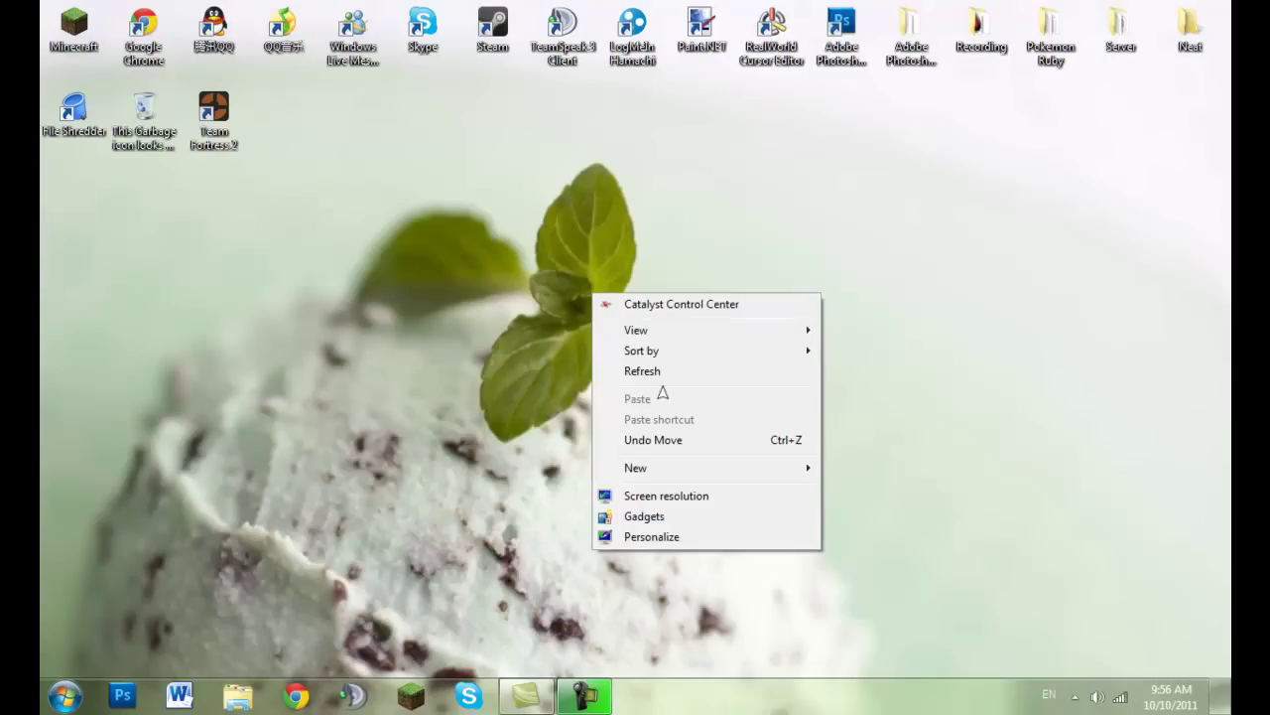
{"action": "left_click", "coordinate": [663, 372]}
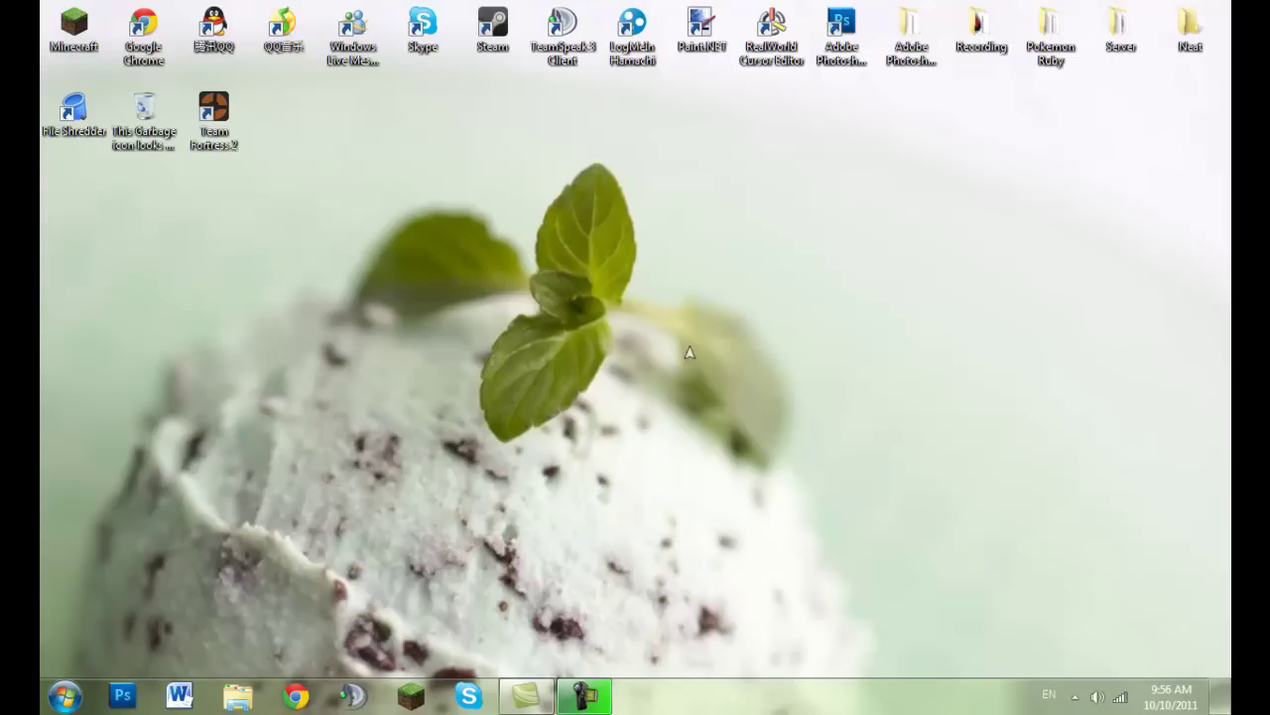
{"action": "mouse_move", "coordinate": [702, 25]}
{"action": "left_mouse_down"}
{"action": "mouse_move", "coordinate": [569, 300]}
{"action": "mouse_move", "coordinate": [585, 297]}
{"action": "left_mouse_up"}
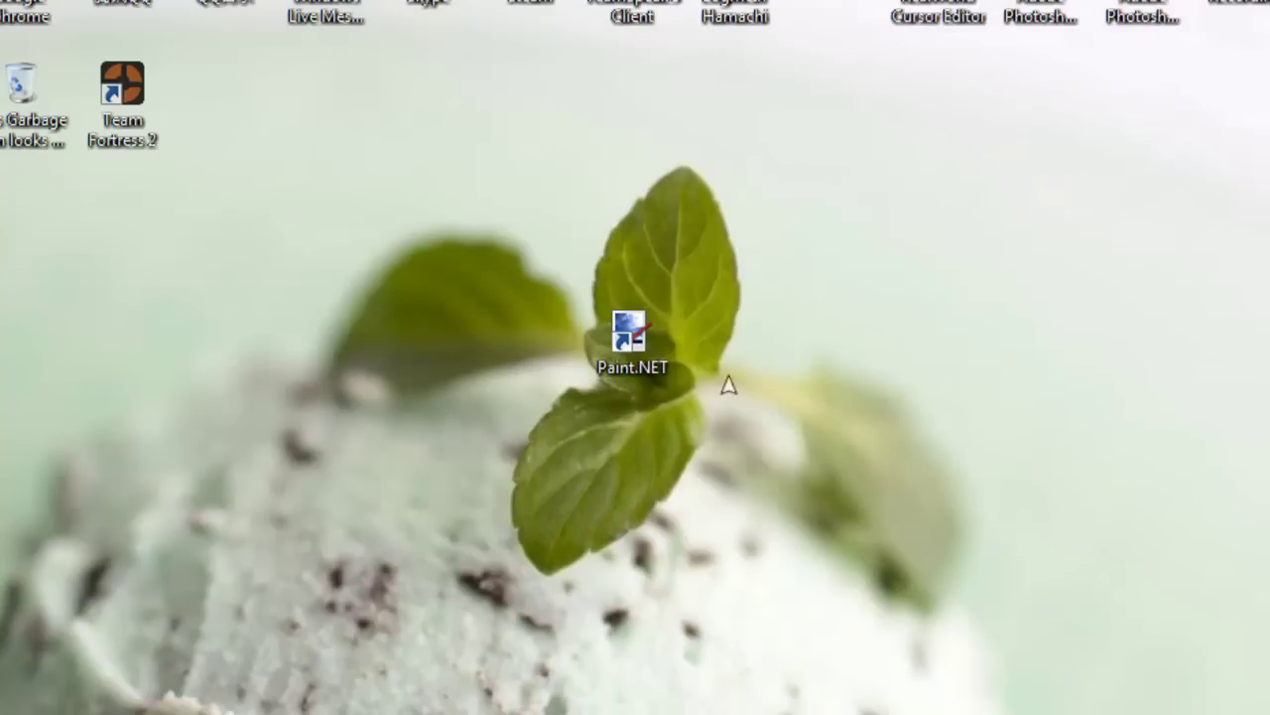
{"action": "mouse_move", "coordinate": [660, 372]}
{"action": "left_mouse_down"}
{"action": "mouse_move", "coordinate": [717, 144]}
{"action": "mouse_move", "coordinate": [794, 40]}
{"action": "mouse_move", "coordinate": [836, 8]}
{"action": "left_mouse_up"}
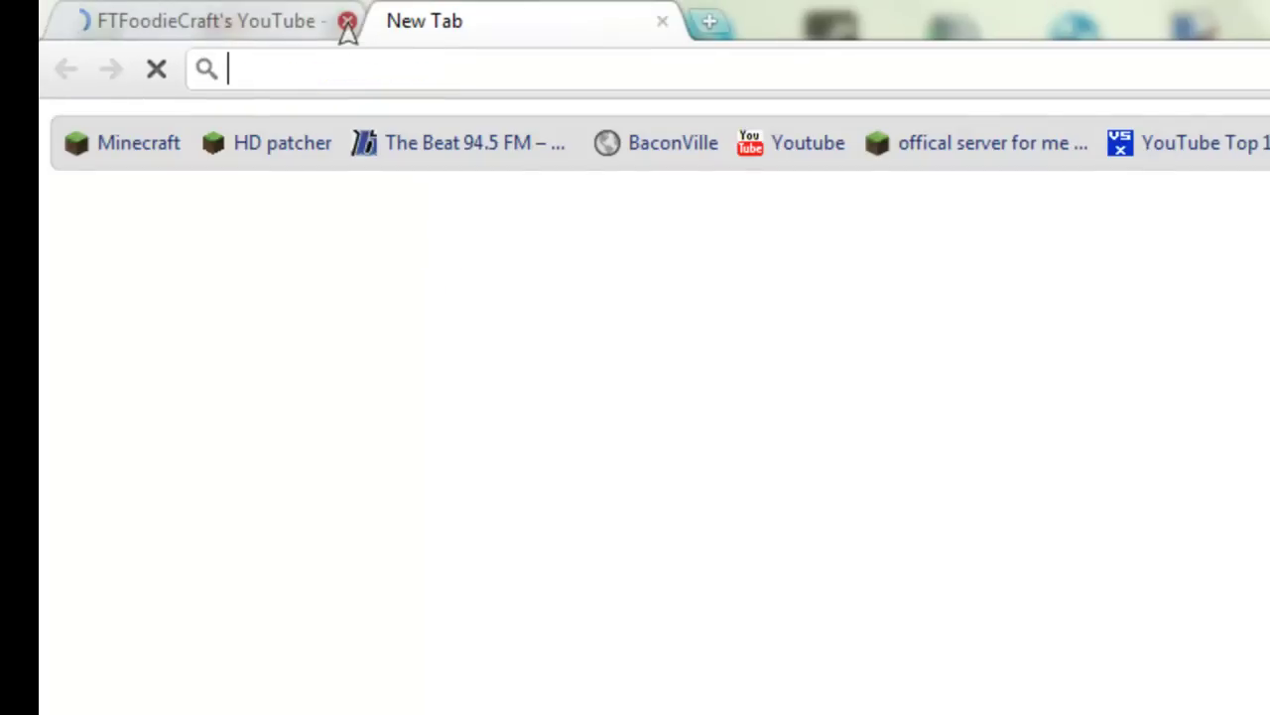
Close the old YouTube tab and search for paint.net in the address bar.
{"action": "left_click", "coordinate": [347, 22]}
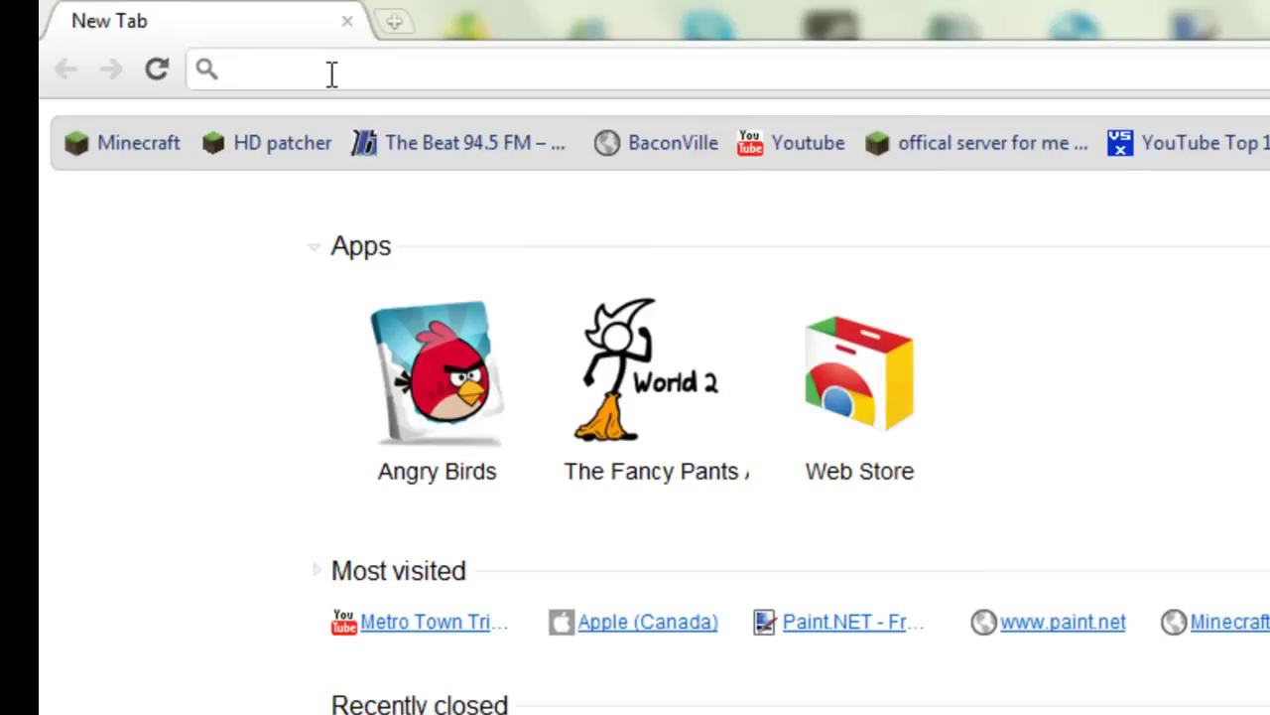
{"action": "type", "text": "paint."}
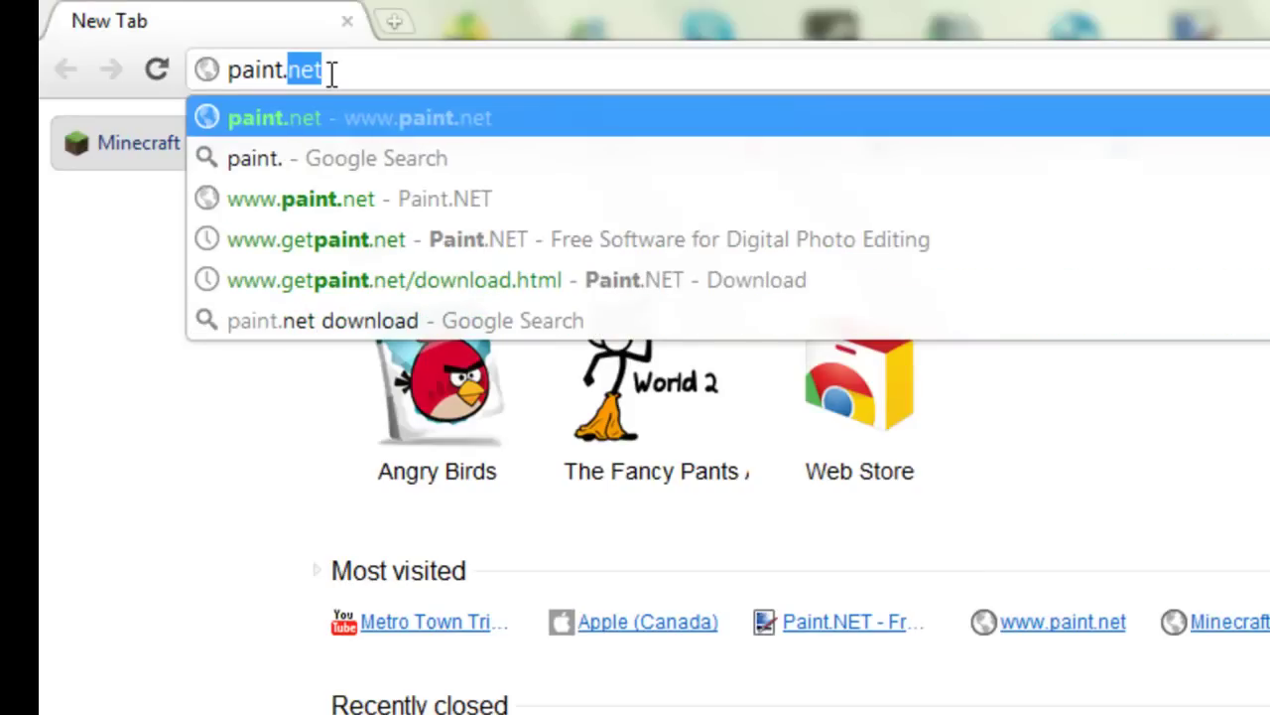
{"action": "type", "text": "m"}
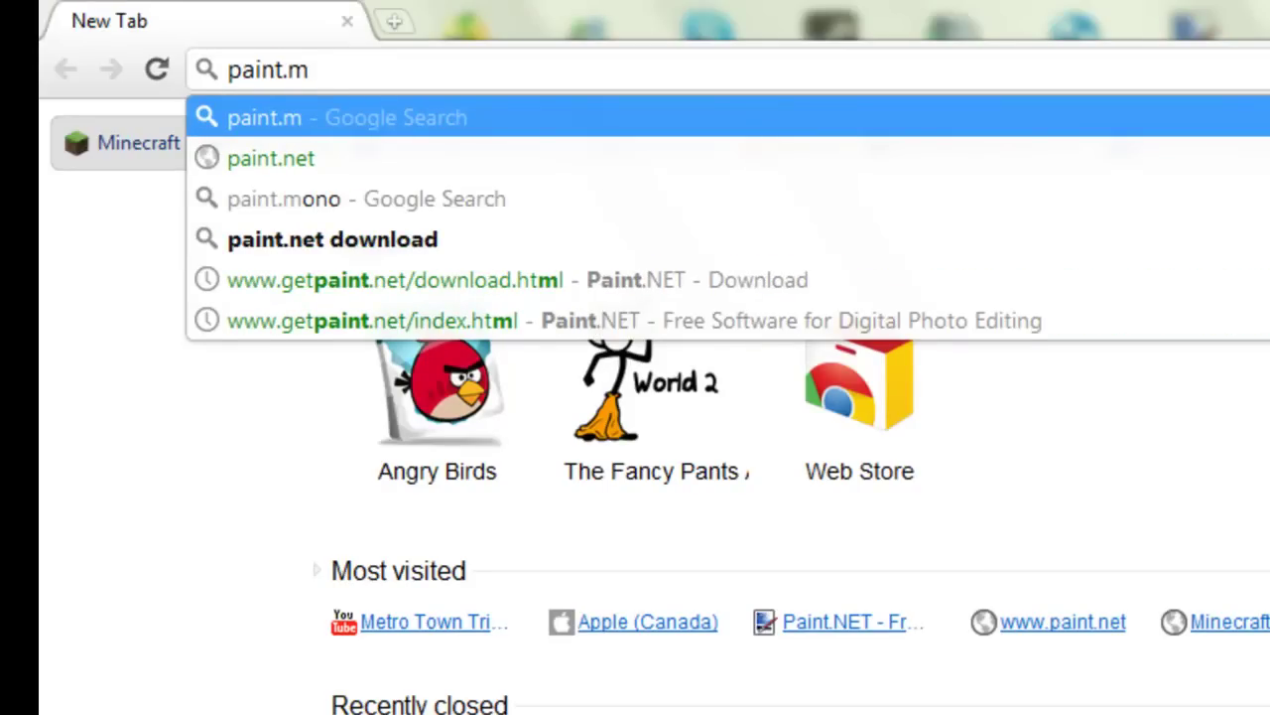
{"action": "key", "text": "BackSpace"}
{"action": "type", "text": "net"}
{"action": "key", "text": "Return"}
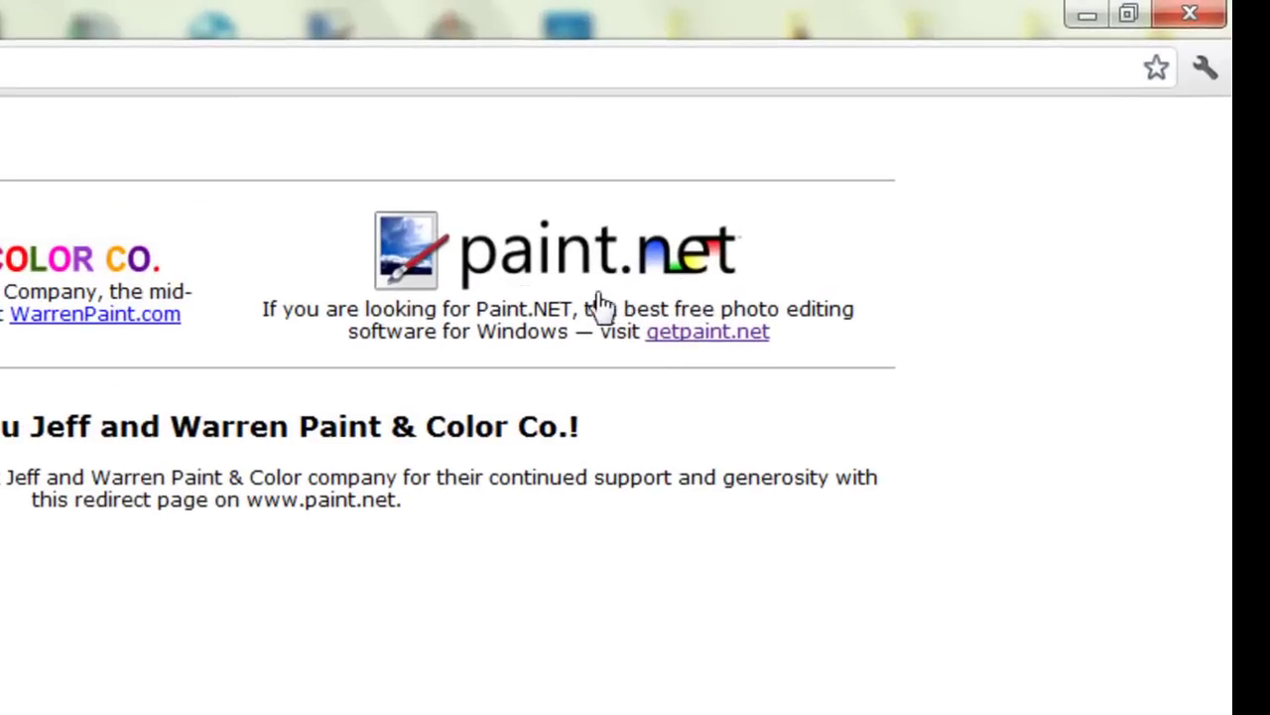
Open the getpaint.net homepage and scroll through it.
{"action": "left_click", "coordinate": [714, 337]}
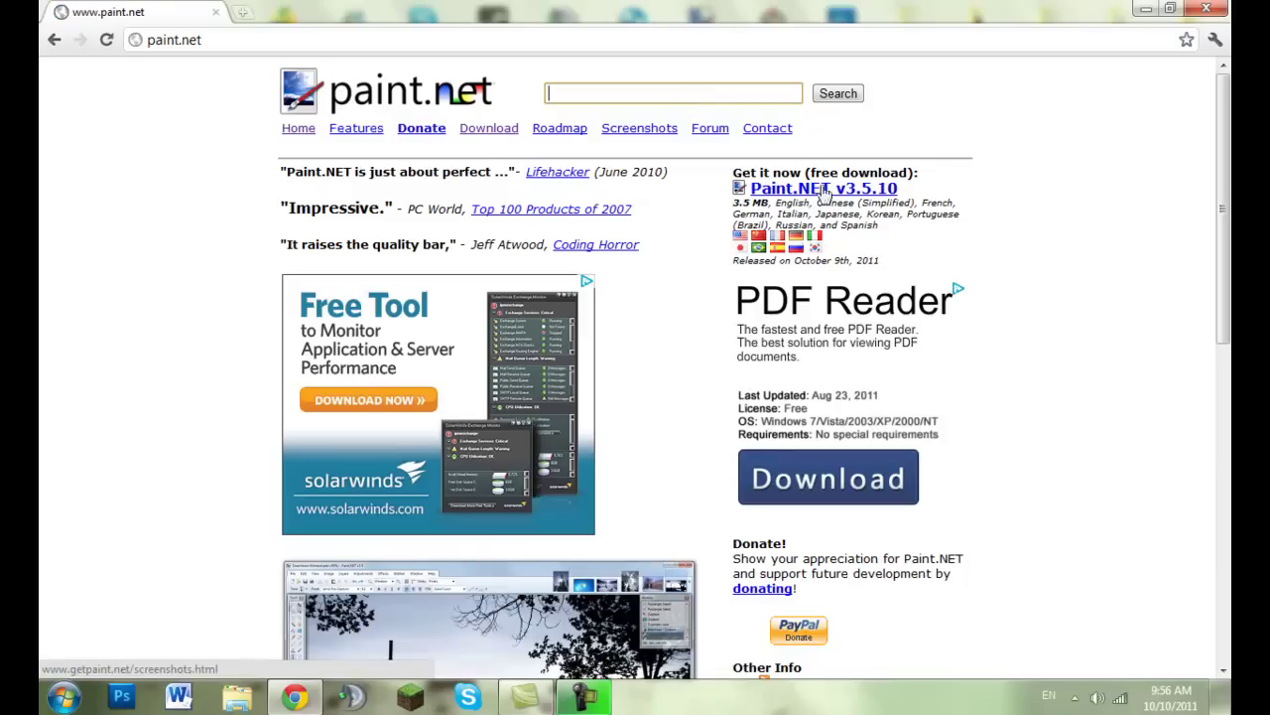
{"action": "left_click_drag", "start_coordinate": [1223, 238], "coordinate": [1219, 477]}
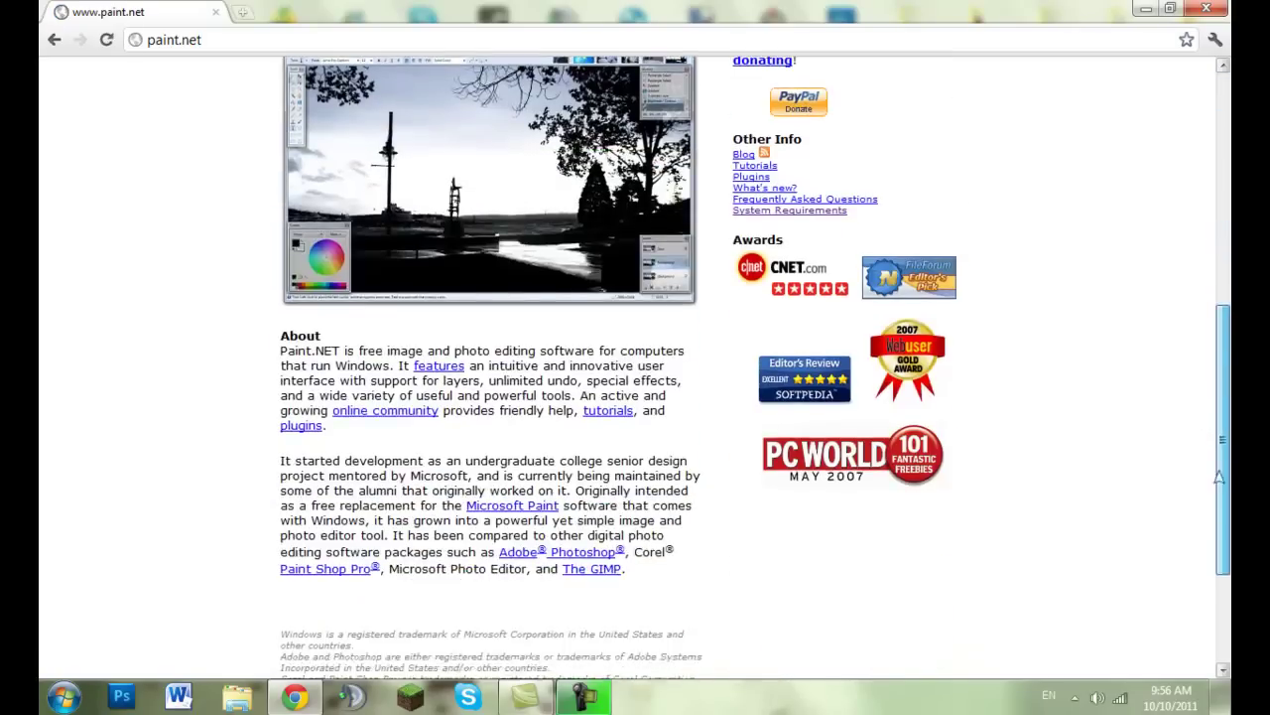
{"action": "scroll", "coordinate": [432, 175], "scroll_direction": "up", "scroll_amount": 5}
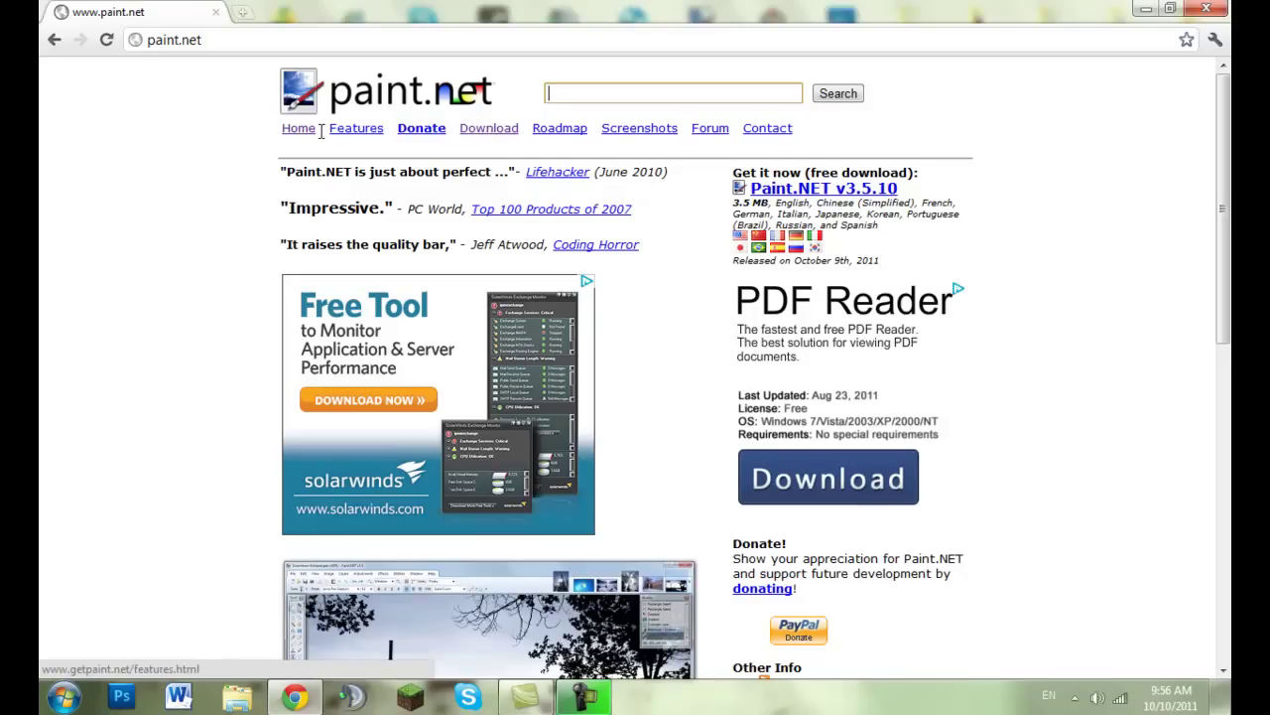
{"action": "left_click", "coordinate": [266, 186]}
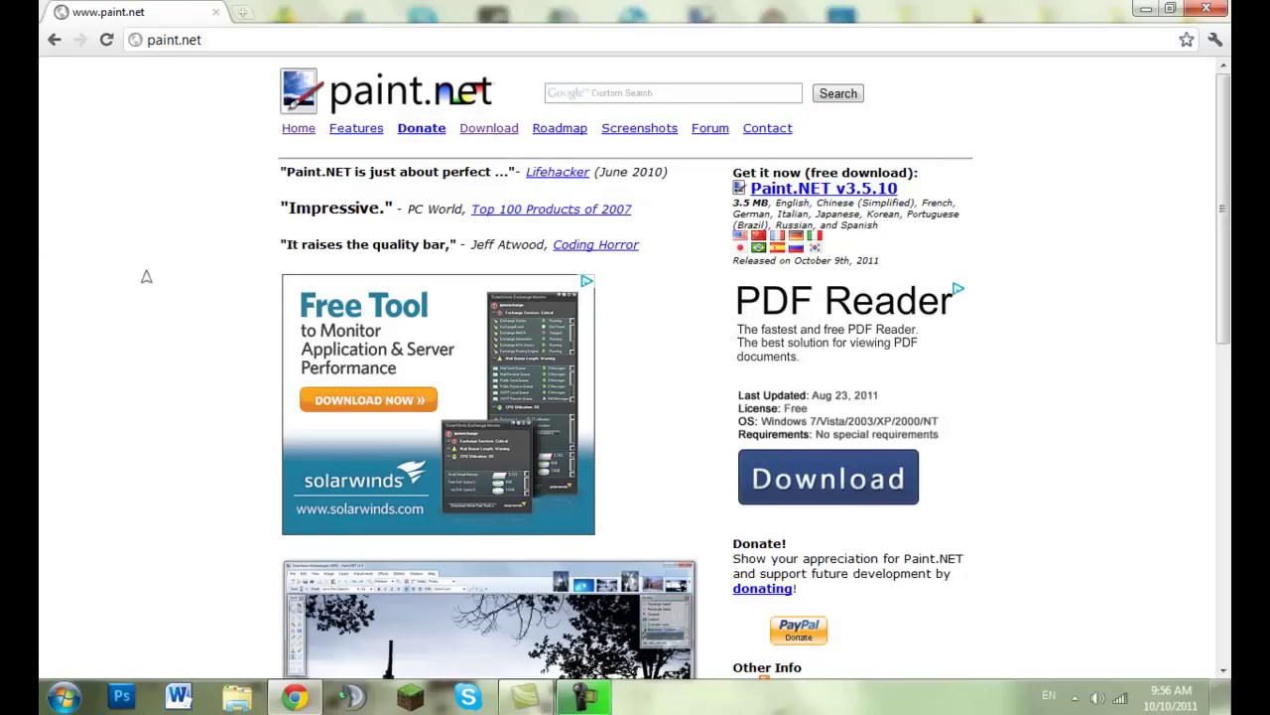
{"action": "scroll", "coordinate": [303, 331], "scroll_direction": "down", "scroll_amount": 1}
{"action": "scroll", "coordinate": [306, 338], "scroll_direction": "up", "scroll_amount": 1}
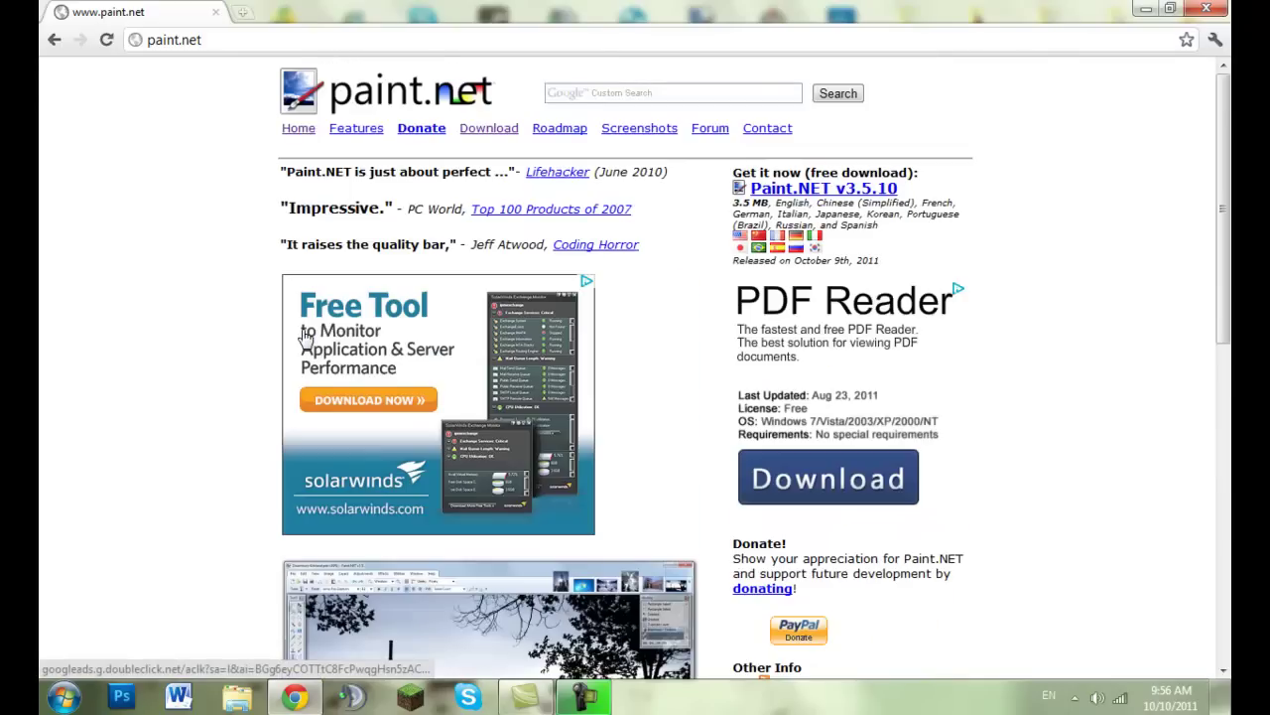
Open the download page and review its requirements: 512MB RAM and supported Windows versions.
{"action": "left_click", "coordinate": [484, 137]}
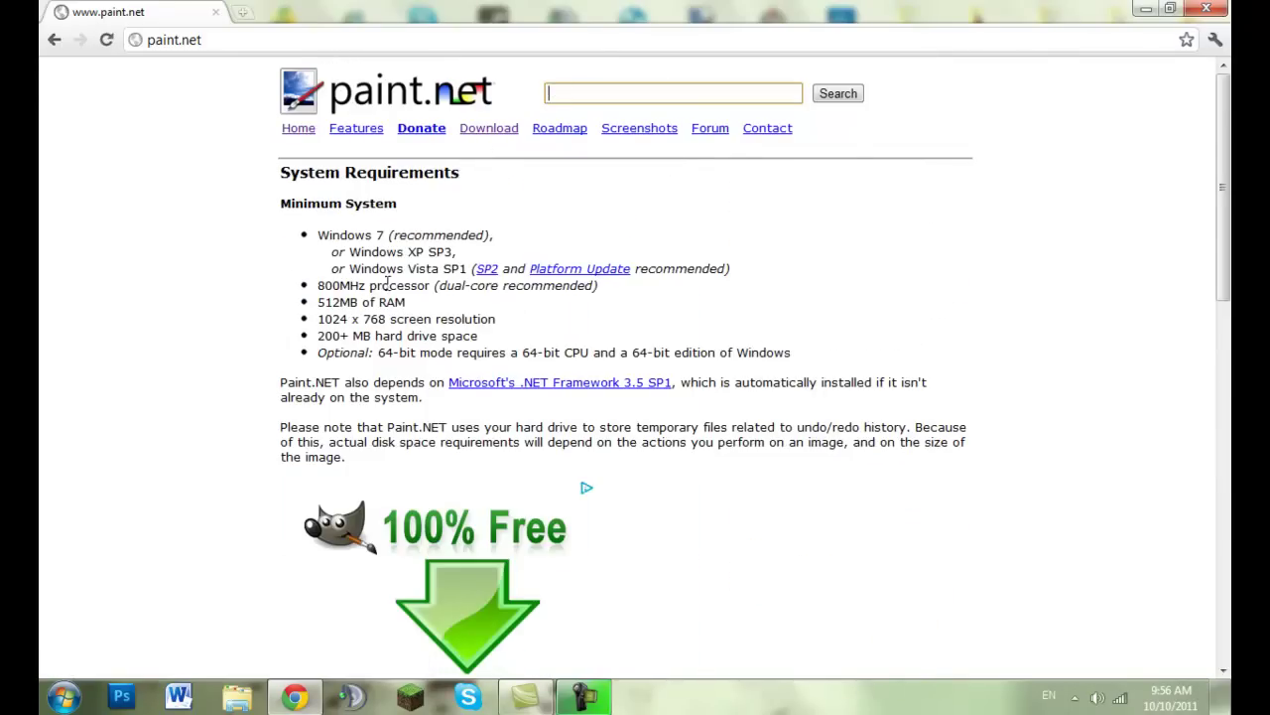
{"action": "mouse_move", "coordinate": [1224, 209]}
{"action": "left_mouse_down"}
{"action": "mouse_move", "coordinate": [1226, 584]}
{"action": "mouse_move", "coordinate": [1227, 208]}
{"action": "left_mouse_up"}
{"action": "left_click_drag", "start_coordinate": [409, 303], "coordinate": [315, 308]}
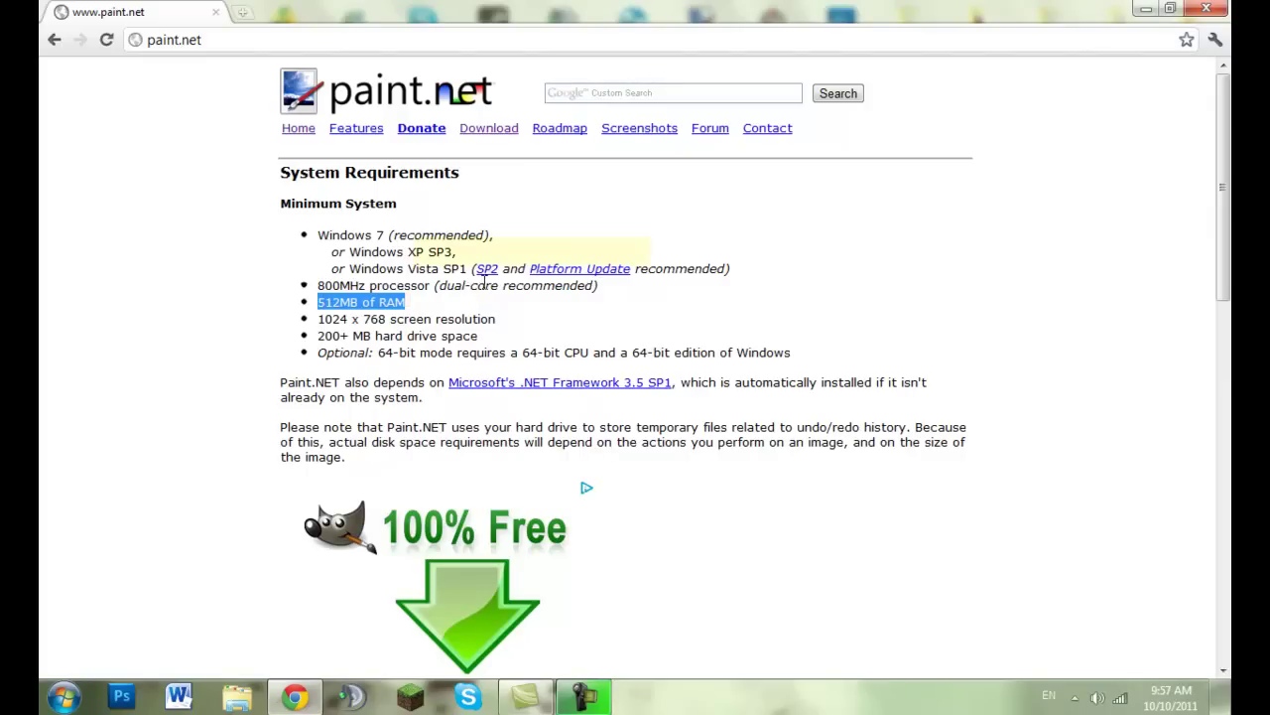
{"action": "left_click_drag", "start_coordinate": [318, 236], "coordinate": [635, 270]}
{"action": "left_click", "coordinate": [611, 334]}
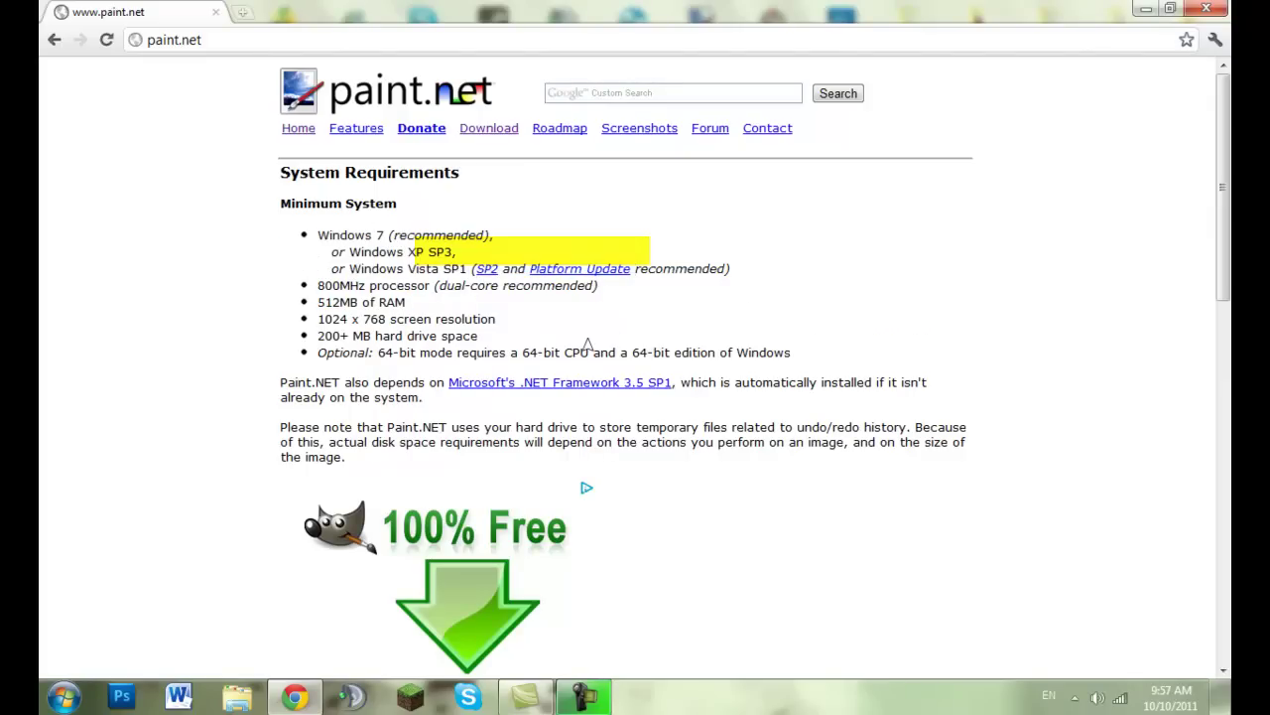
{"action": "scroll", "coordinate": [587, 345], "scroll_direction": "down", "scroll_amount": 5}
{"action": "scroll", "coordinate": [601, 336], "scroll_direction": "up", "scroll_amount": 2}
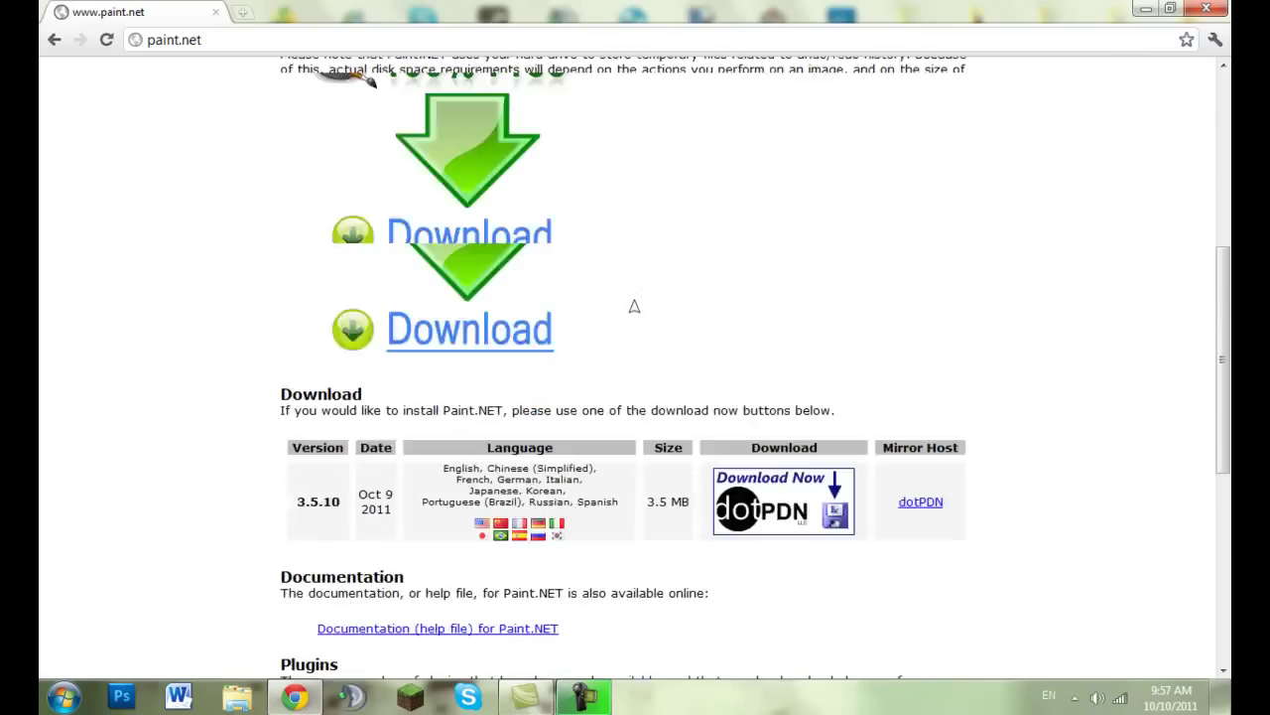
{"action": "scroll", "coordinate": [521, 333], "scroll_direction": "down", "scroll_amount": 2}
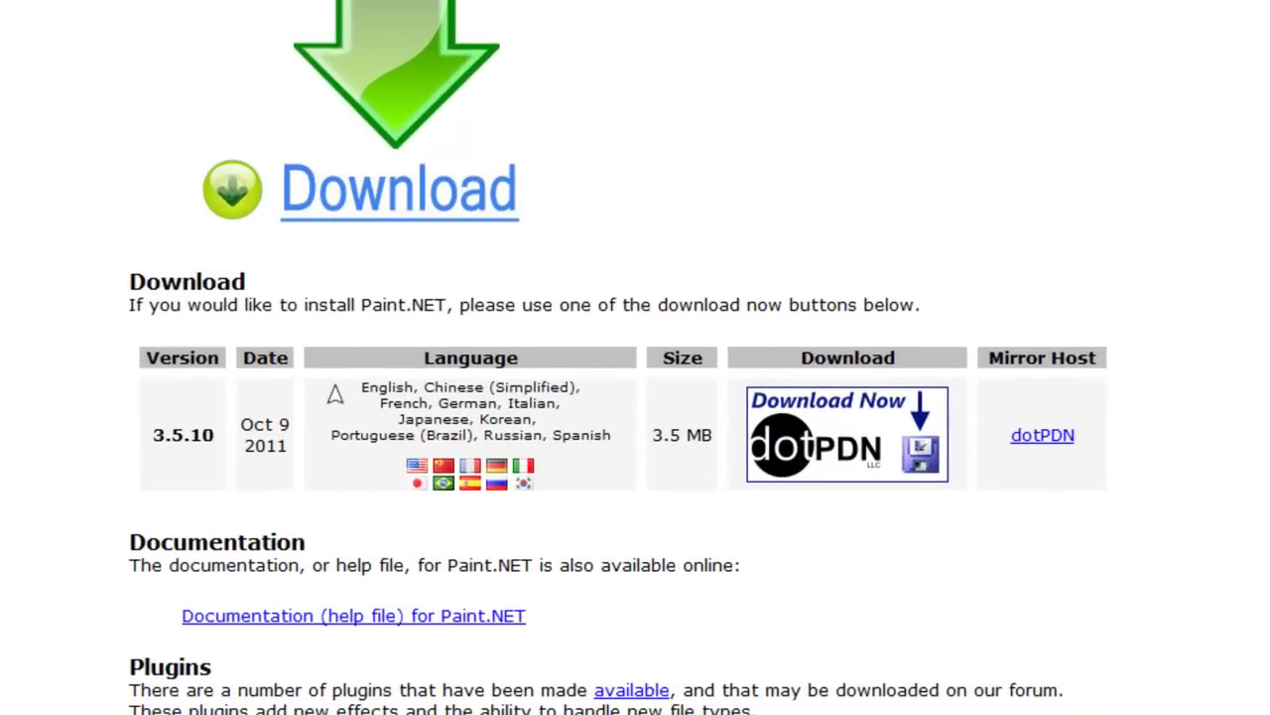
{"action": "scroll", "coordinate": [335, 396], "scroll_direction": "up", "scroll_amount": 4}
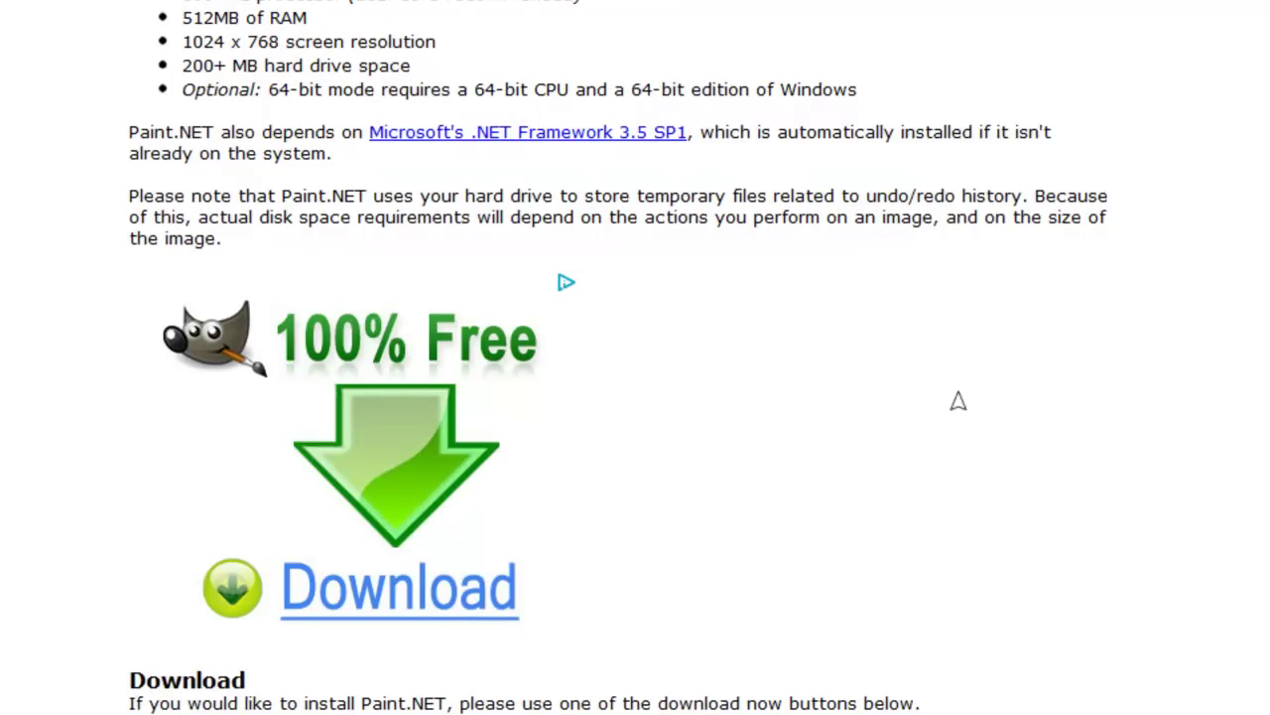
{"action": "scroll", "coordinate": [958, 400], "scroll_direction": "down", "scroll_amount": 4}
{"action": "scroll", "coordinate": [957, 400], "scroll_direction": "down", "scroll_amount": 3}
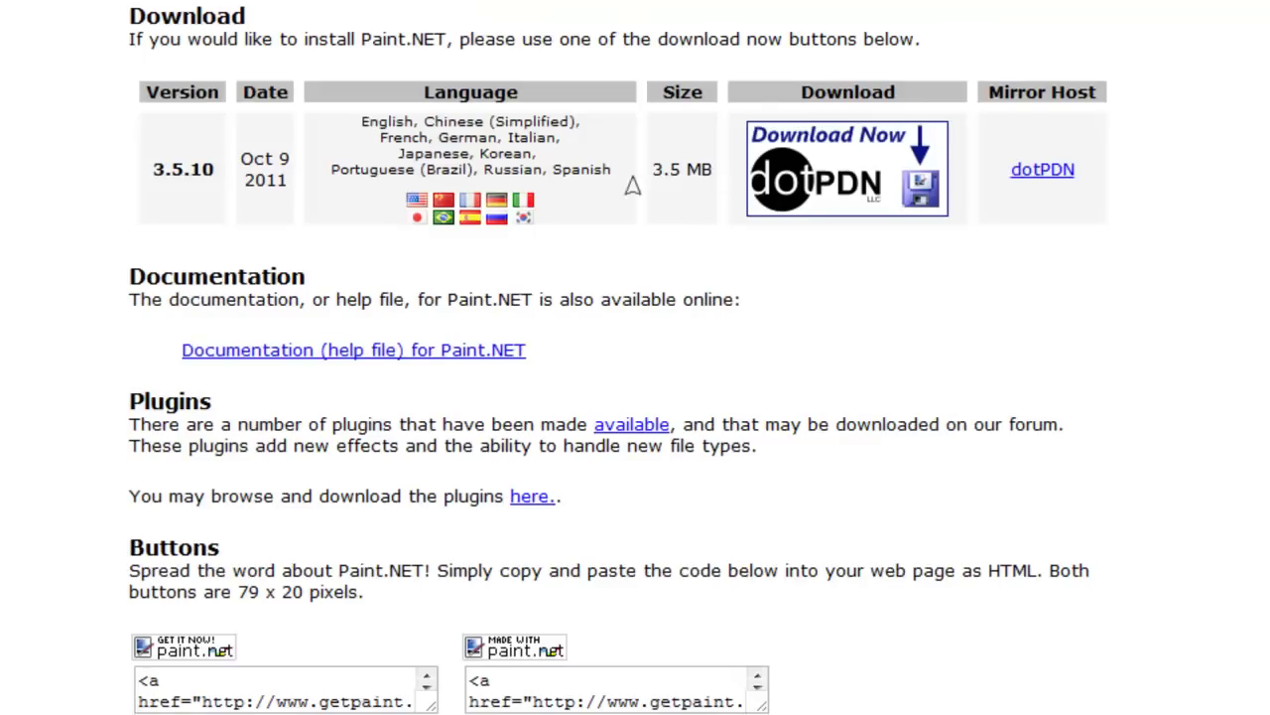
Check the 3.5 MB Paint.NET 3.5.10 download and start it from dotPDN.
{"action": "left_click_drag", "start_coordinate": [647, 177], "coordinate": [714, 183]}
{"action": "left_click", "coordinate": [704, 192]}
{"action": "left_click_drag", "start_coordinate": [217, 166], "coordinate": [43, 159]}
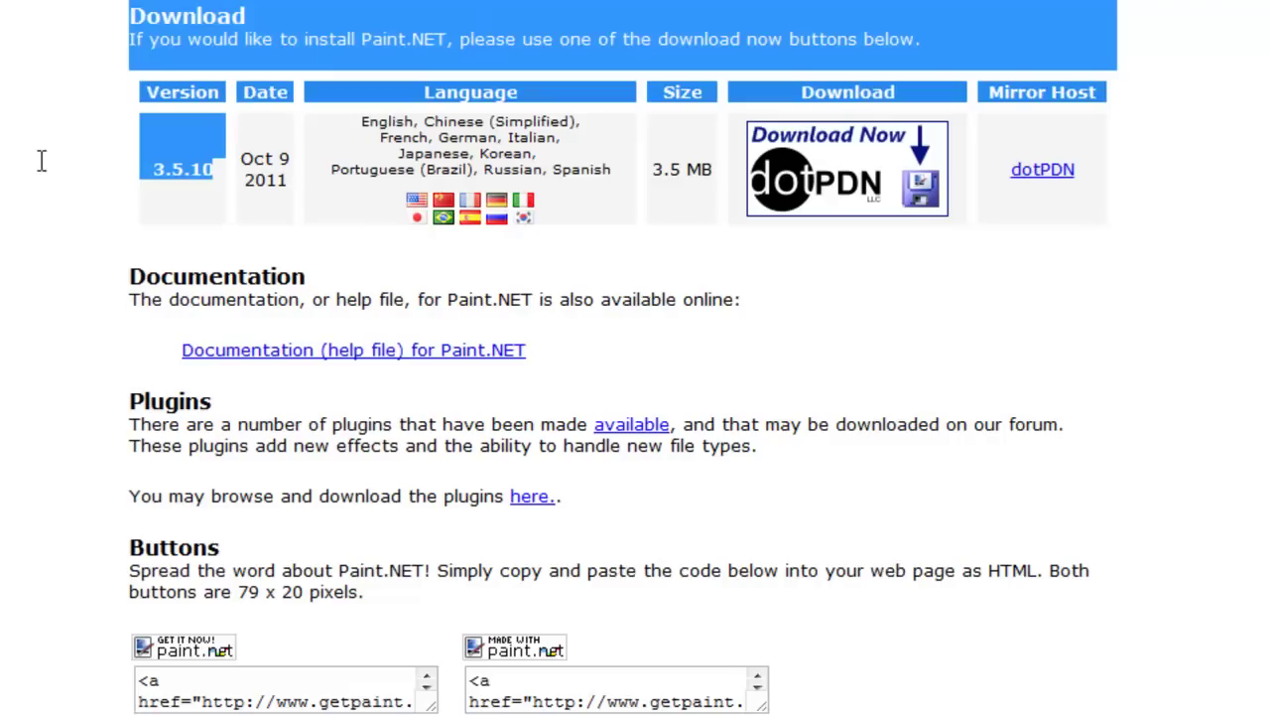
{"action": "left_click", "coordinate": [238, 202]}
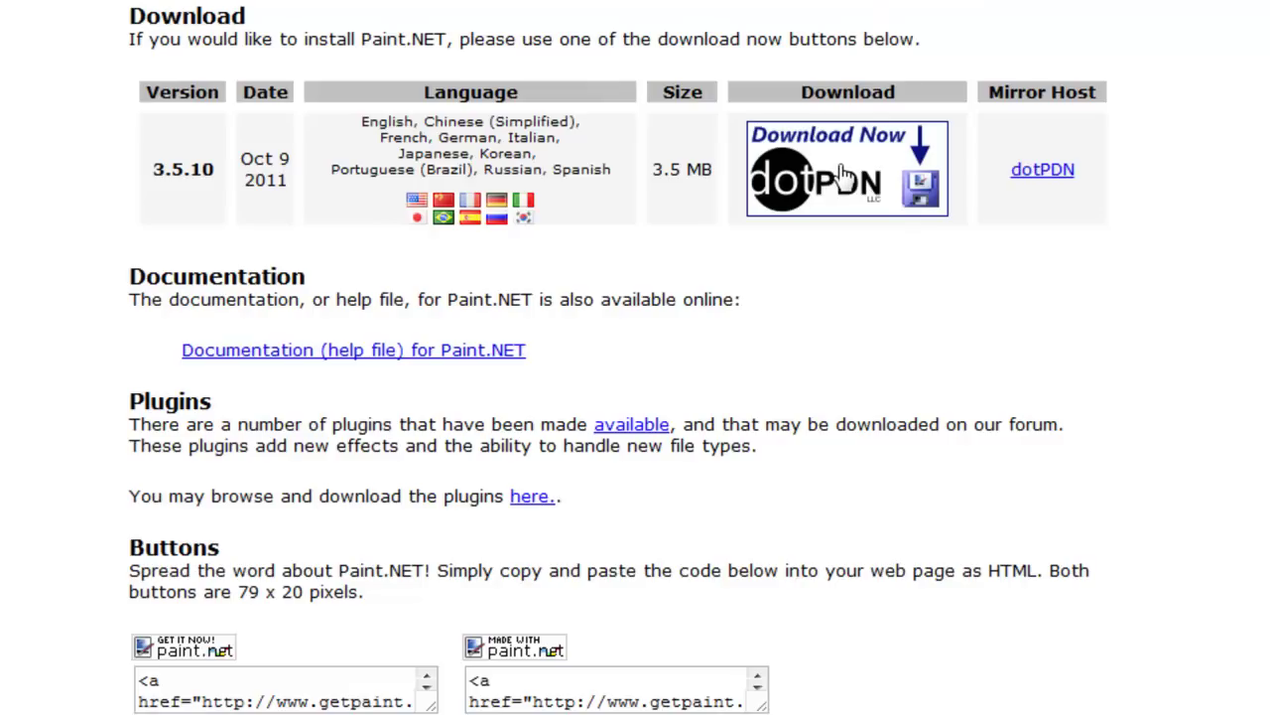
{"action": "mouse_move", "coordinate": [281, 40]}
{"action": "left_mouse_down"}
{"action": "mouse_move", "coordinate": [531, 39]}
{"action": "mouse_move", "coordinate": [993, 209]}
{"action": "mouse_move", "coordinate": [794, 42]}
{"action": "left_mouse_up"}
{"action": "left_click", "coordinate": [855, 214]}
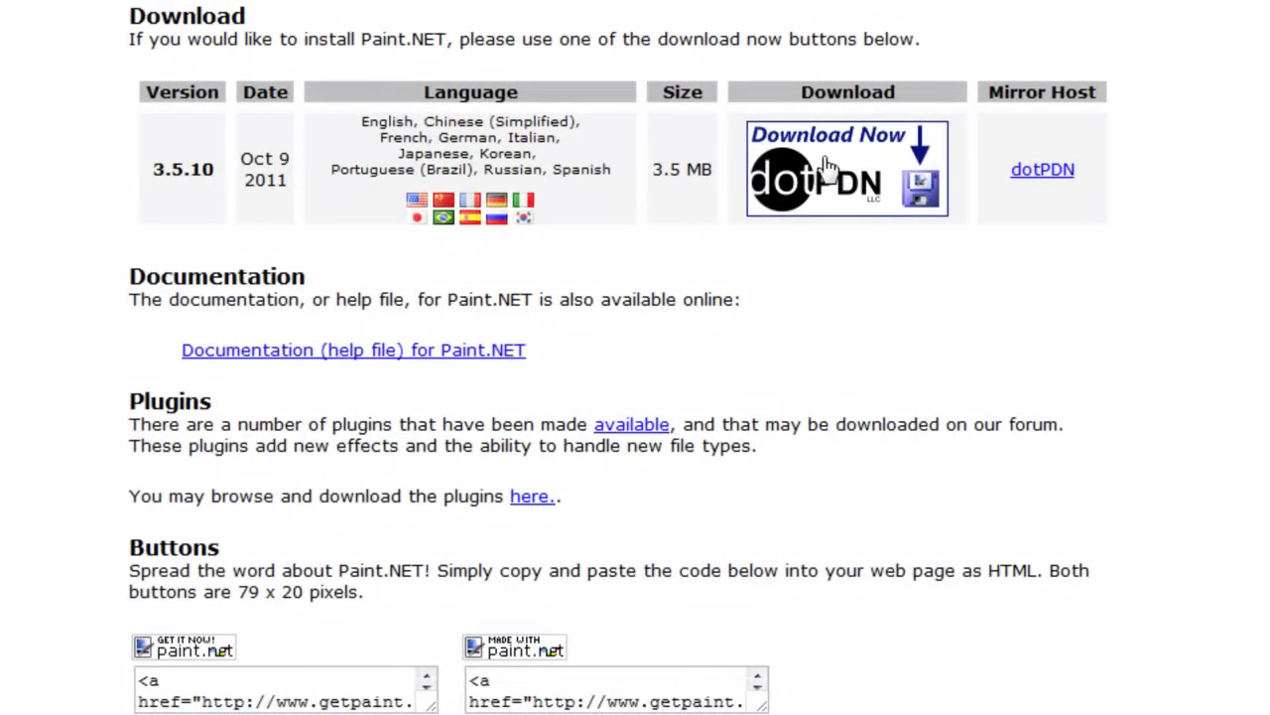
Download the Paint.NET v3.5.10 installer zip from dotPDN and open it.
{"action": "left_click", "coordinate": [829, 169]}
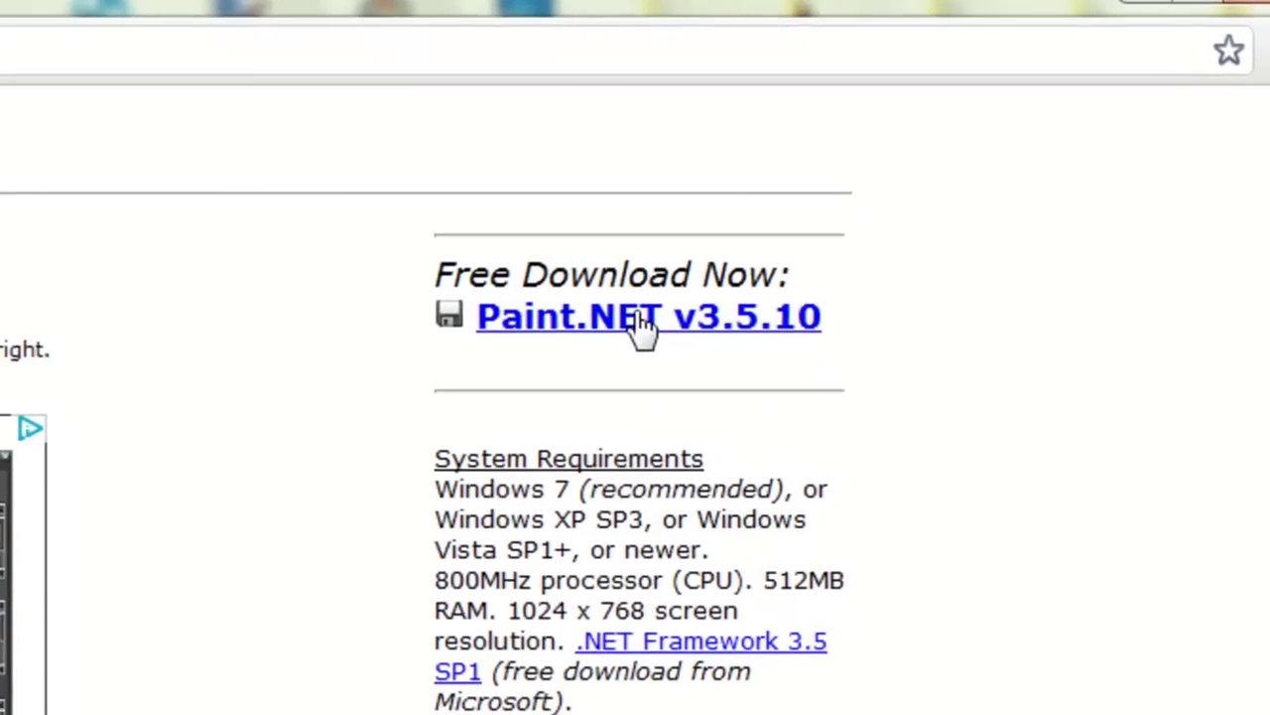
{"action": "left_click", "coordinate": [541, 322]}
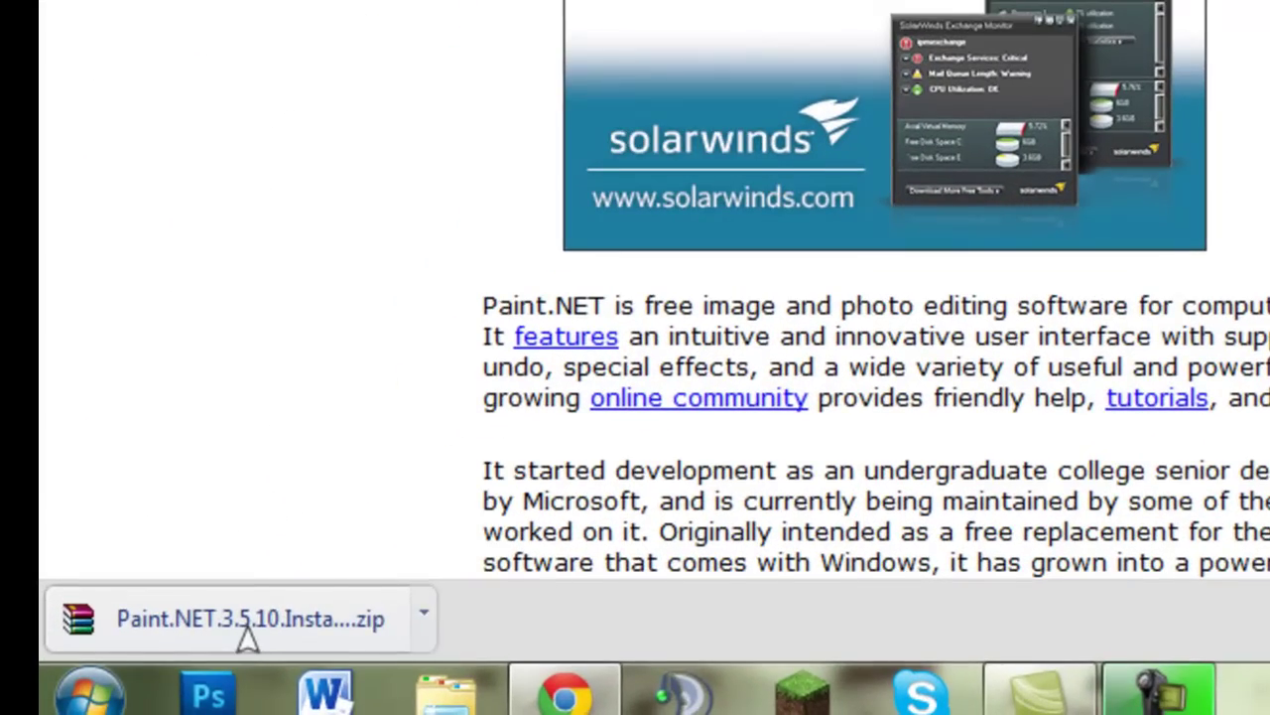
{"action": "left_click", "coordinate": [245, 635]}
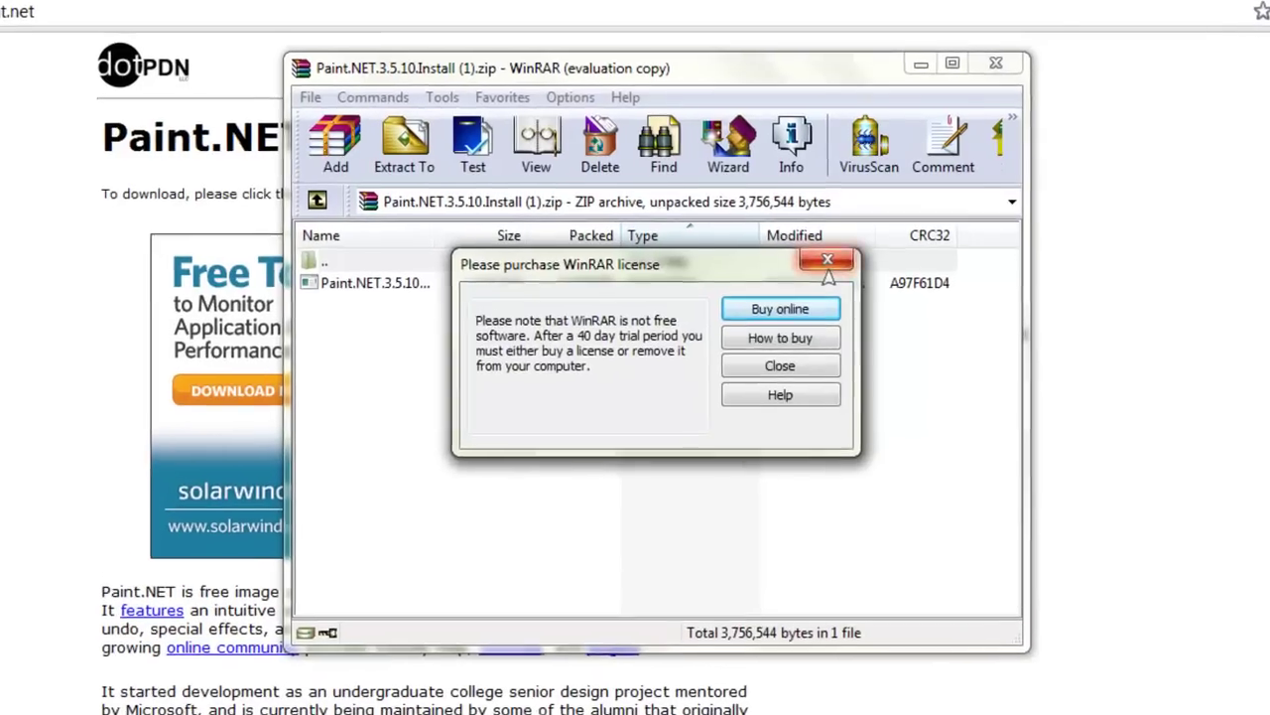
Dismiss WinRAR's licence reminder, run the Paint.NET setup from the archive, and bring the installer forward.
{"action": "left_click", "coordinate": [828, 261]}
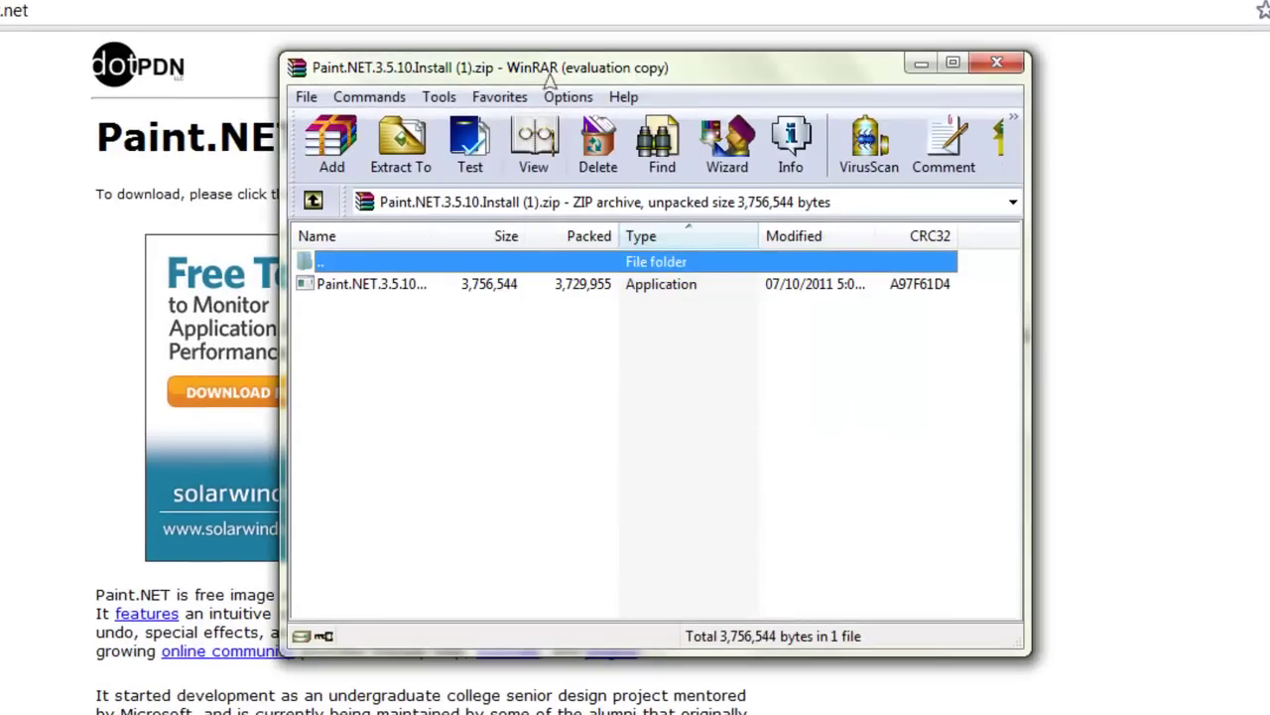
{"action": "left_click_drag", "start_coordinate": [550, 82], "coordinate": [534, 111]}
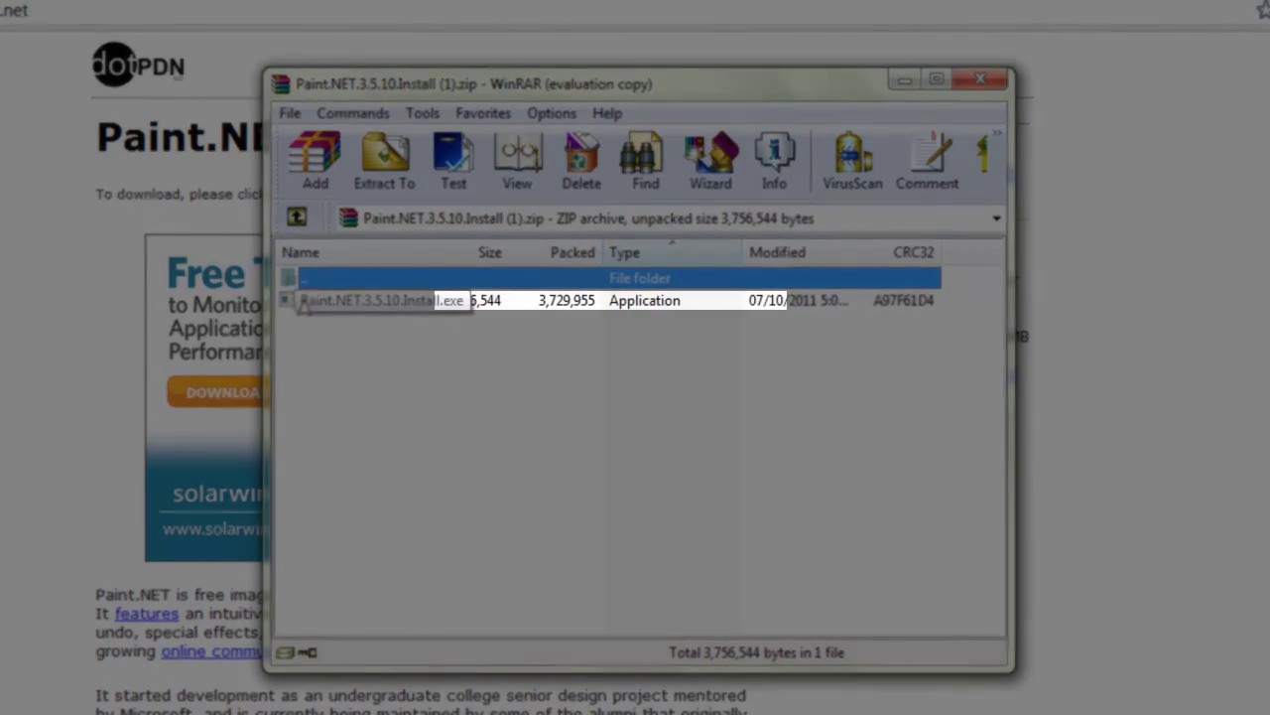
{"action": "double_click", "coordinate": [300, 303]}
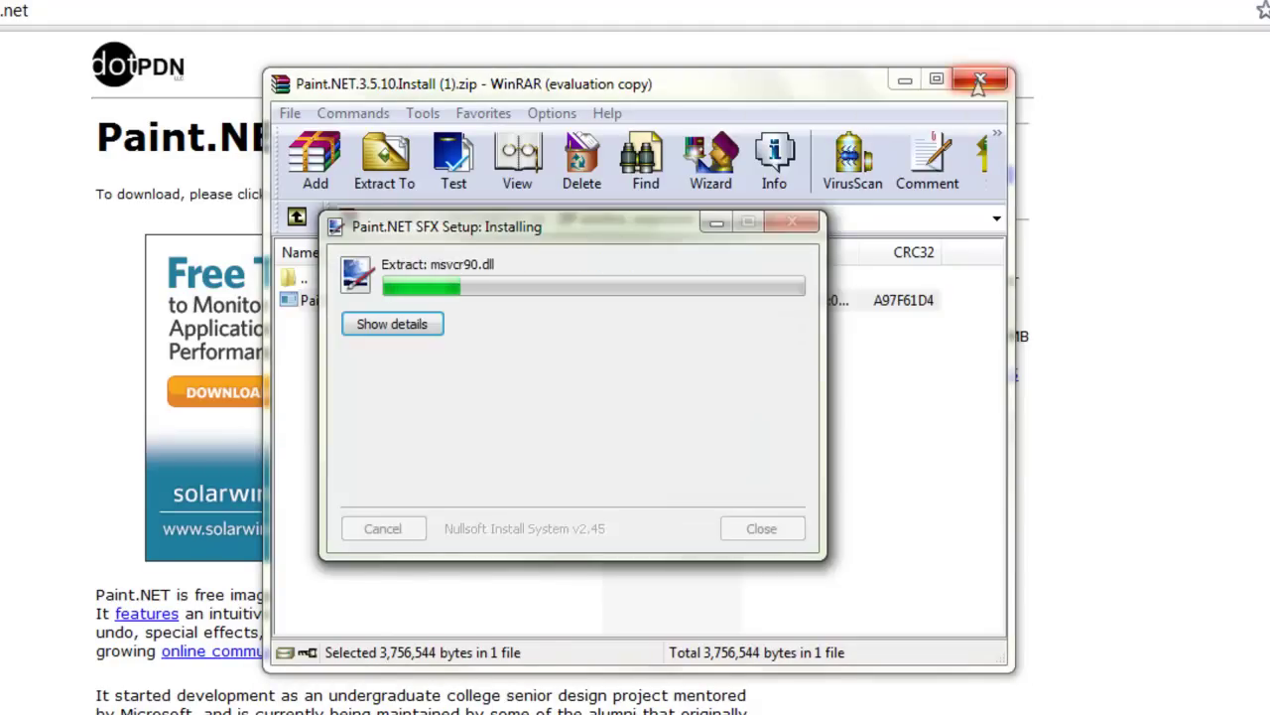
{"action": "left_click", "coordinate": [978, 81]}
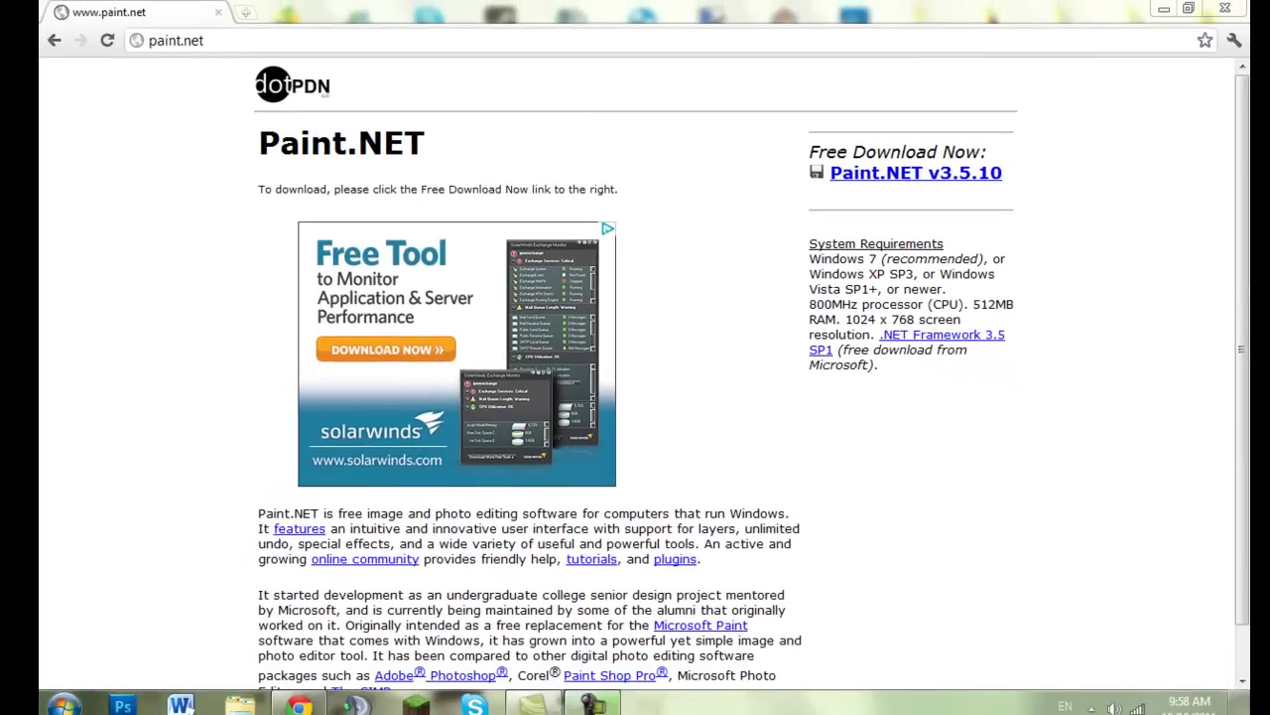
{"action": "left_click", "coordinate": [651, 705]}
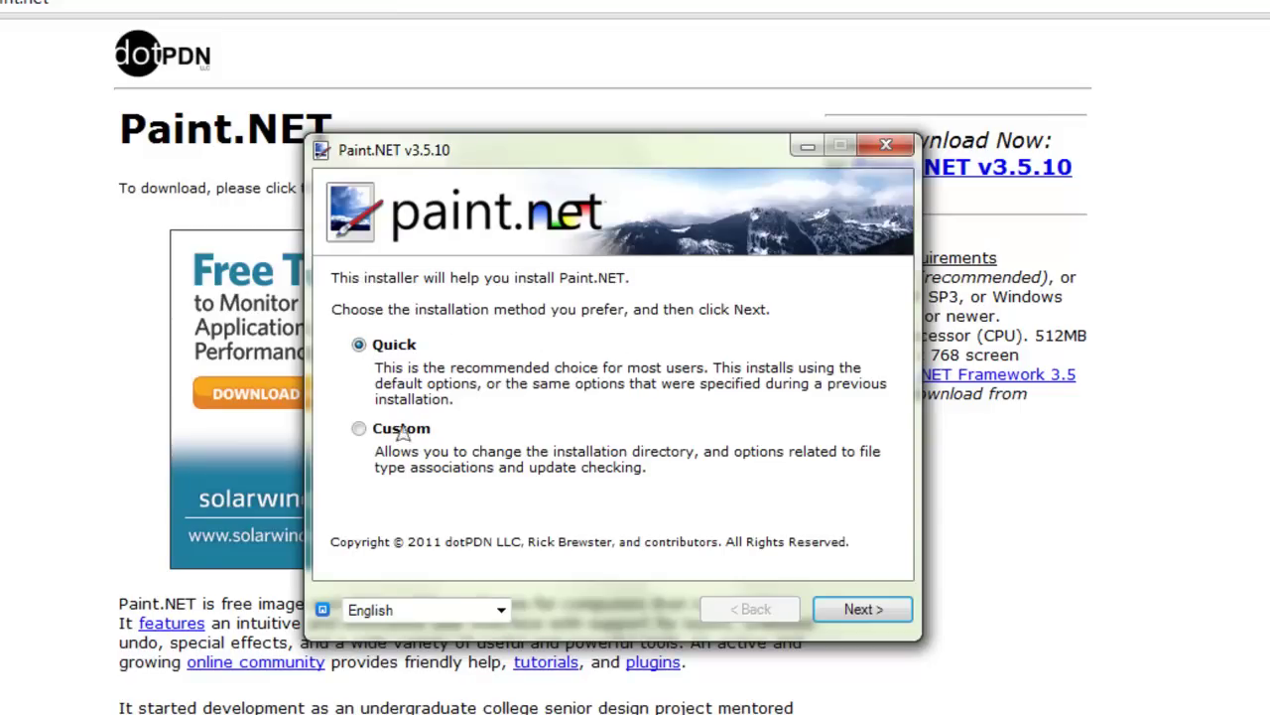
Keep English and Quick installation, accept the licence agreement, and begin installing.
{"action": "left_click", "coordinate": [502, 612]}
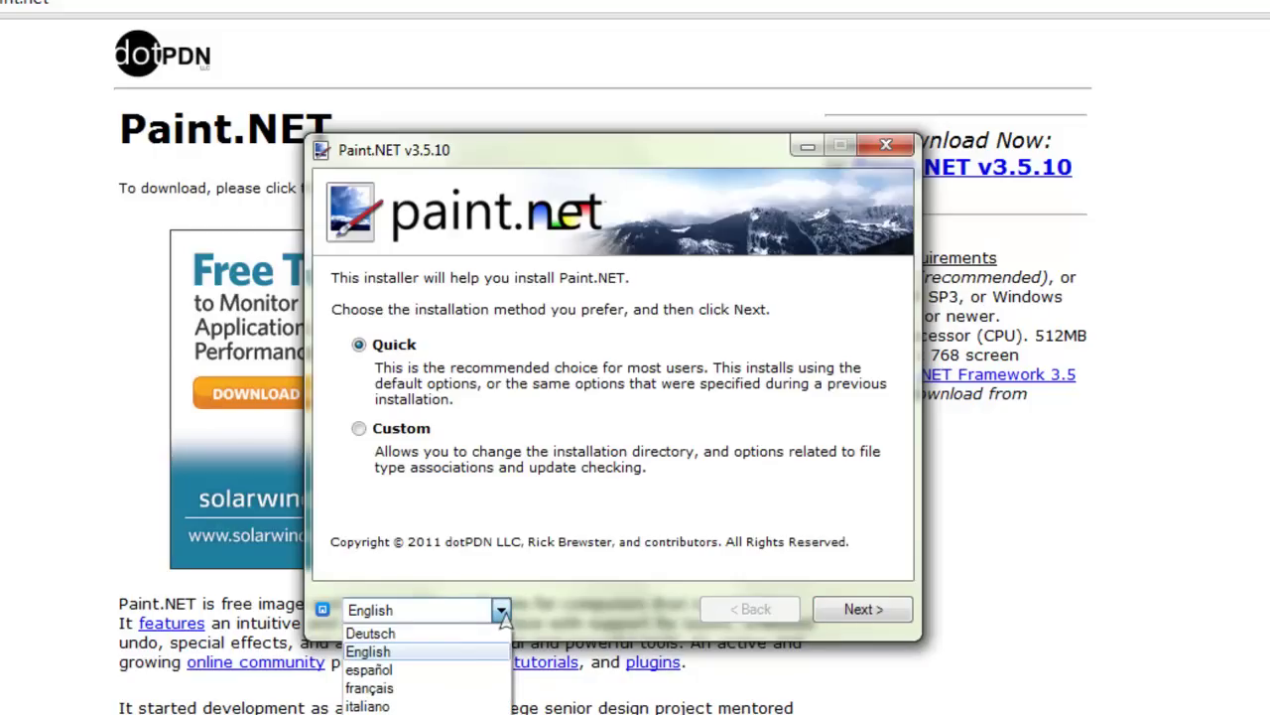
{"action": "left_click", "coordinate": [502, 611]}
{"action": "left_click", "coordinate": [834, 608]}
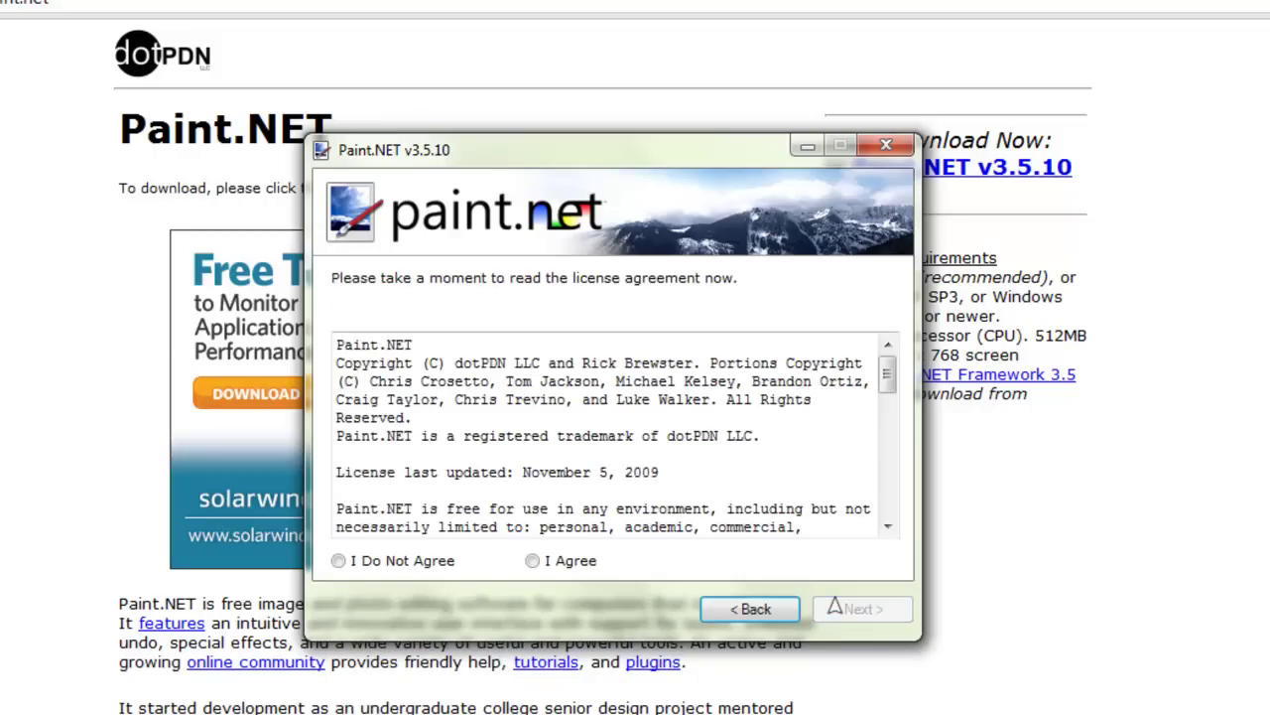
{"action": "left_click_drag", "start_coordinate": [878, 392], "coordinate": [838, 517]}
{"action": "left_click", "coordinate": [526, 561]}
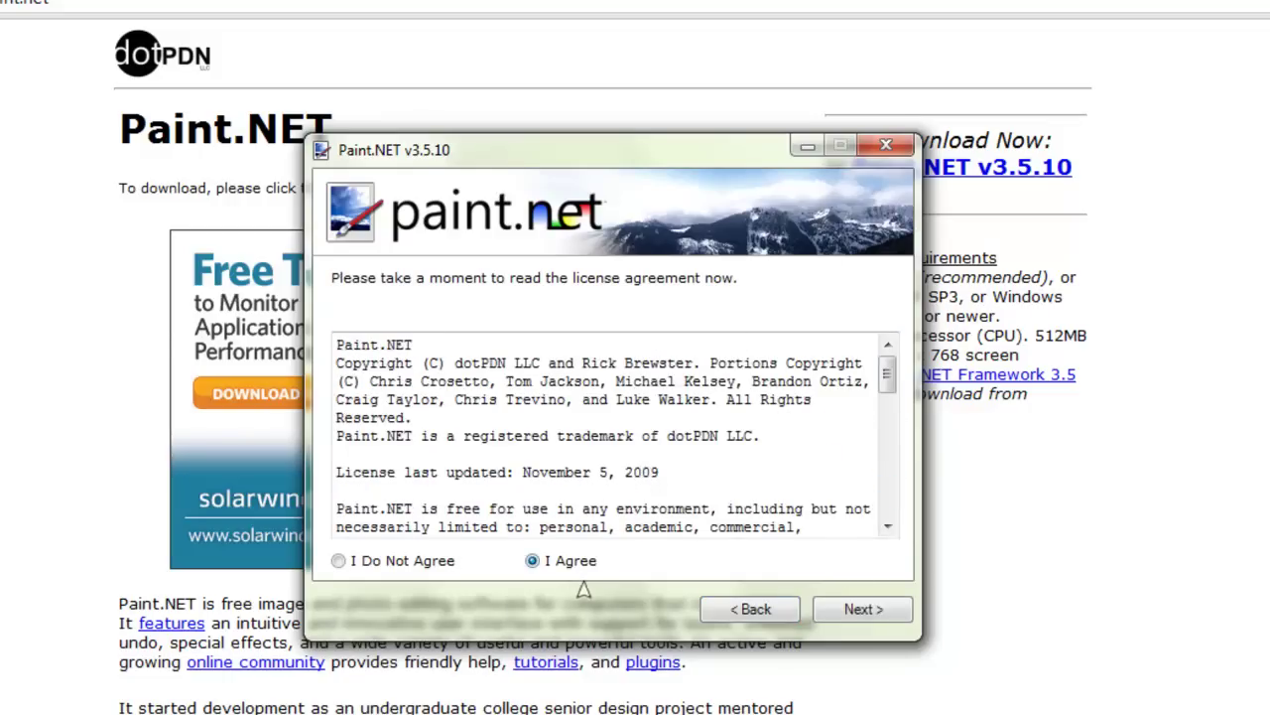
{"action": "left_click", "coordinate": [830, 618]}
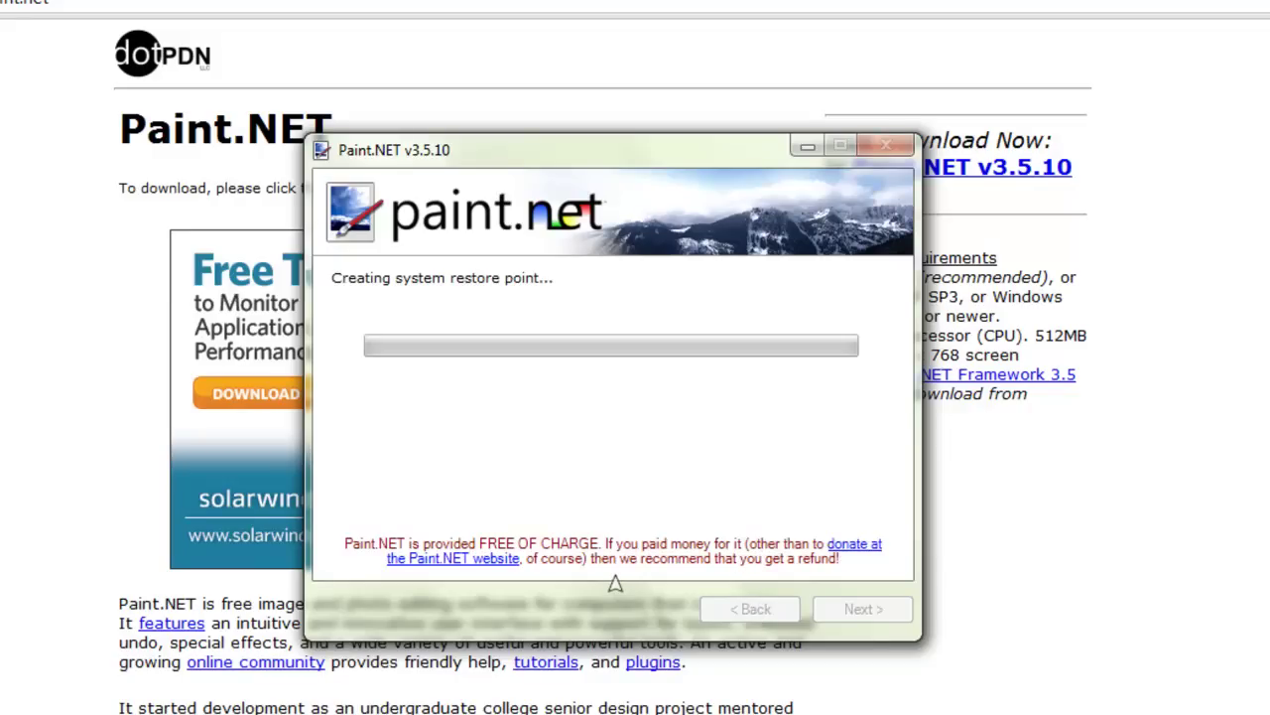
Move the installer window aside and wait for Paint.NET v3.5.10 to finish installing.
{"action": "left_click_drag", "start_coordinate": [634, 151], "coordinate": [622, 141]}
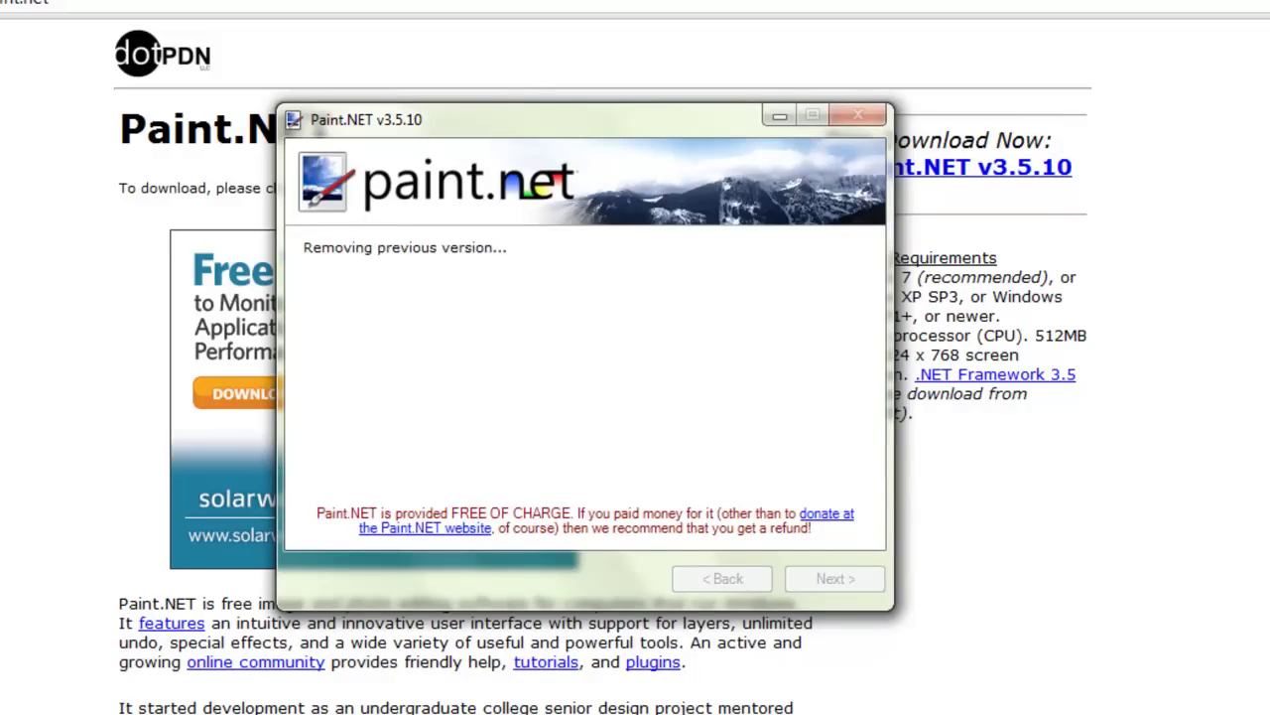
{"action": "left_click_drag", "start_coordinate": [541, 108], "coordinate": [551, 72]}
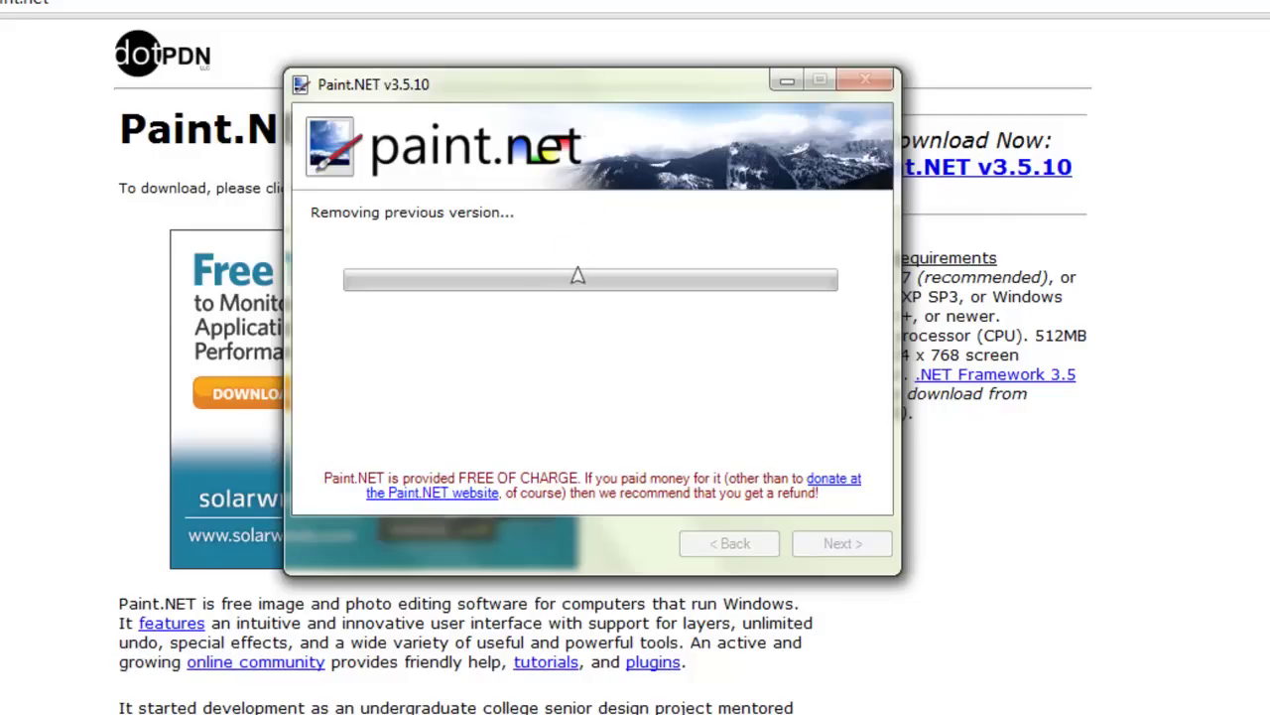
{"action": "key", "text": "F10"}
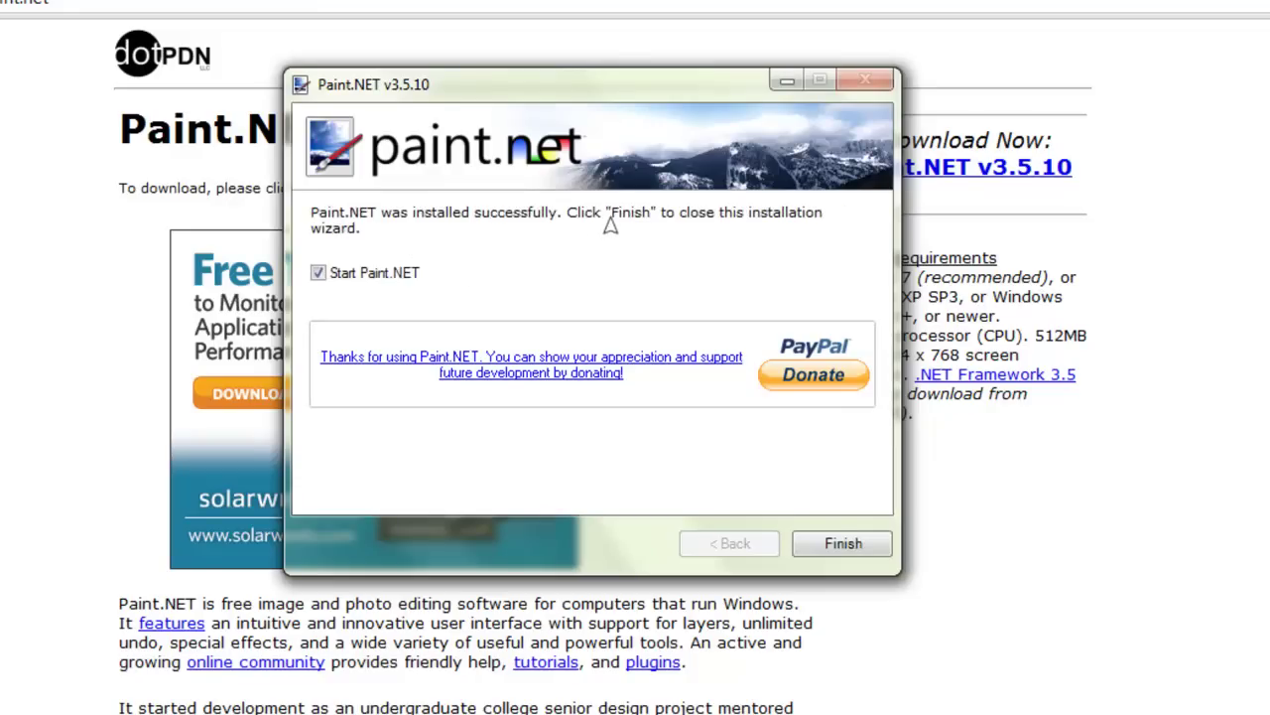
Finish the installer to launch Paint.NET, then minimize Chrome to reveal its blank canvas.
{"action": "left_click", "coordinate": [839, 545]}
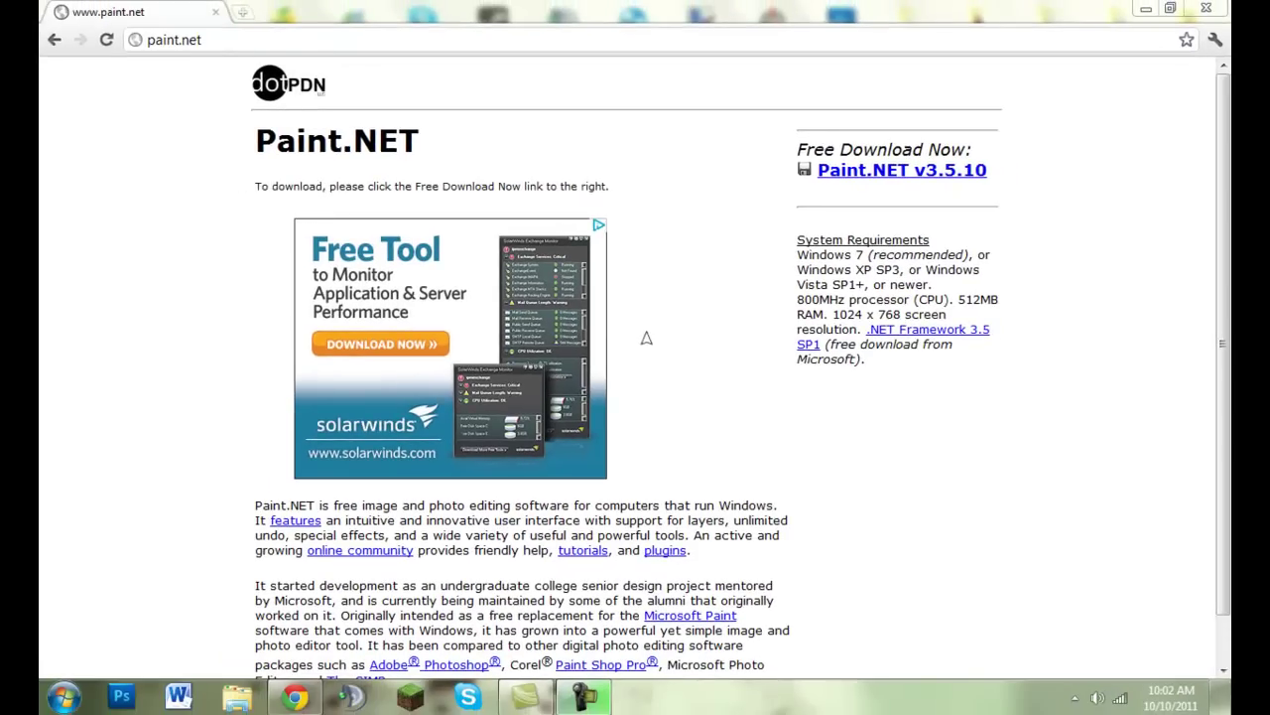
{"action": "left_click", "coordinate": [1147, 8]}
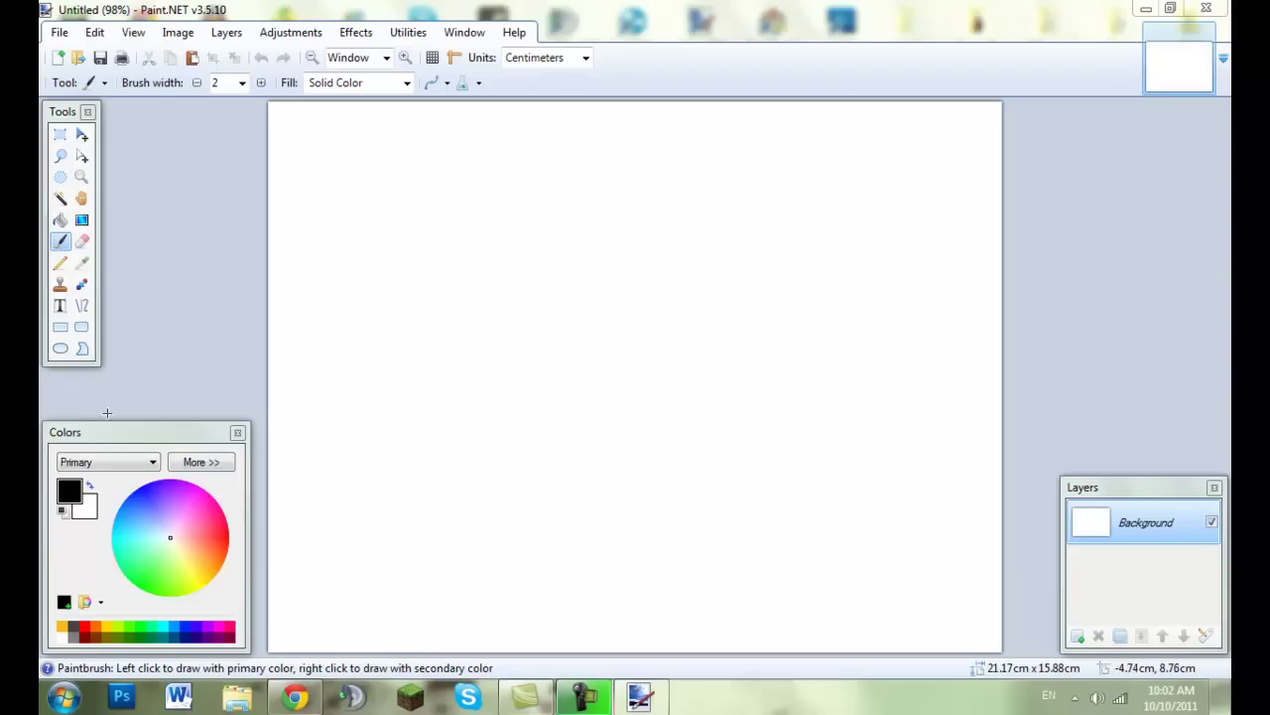
{"action": "left_click_drag", "start_coordinate": [137, 436], "coordinate": [155, 473]}
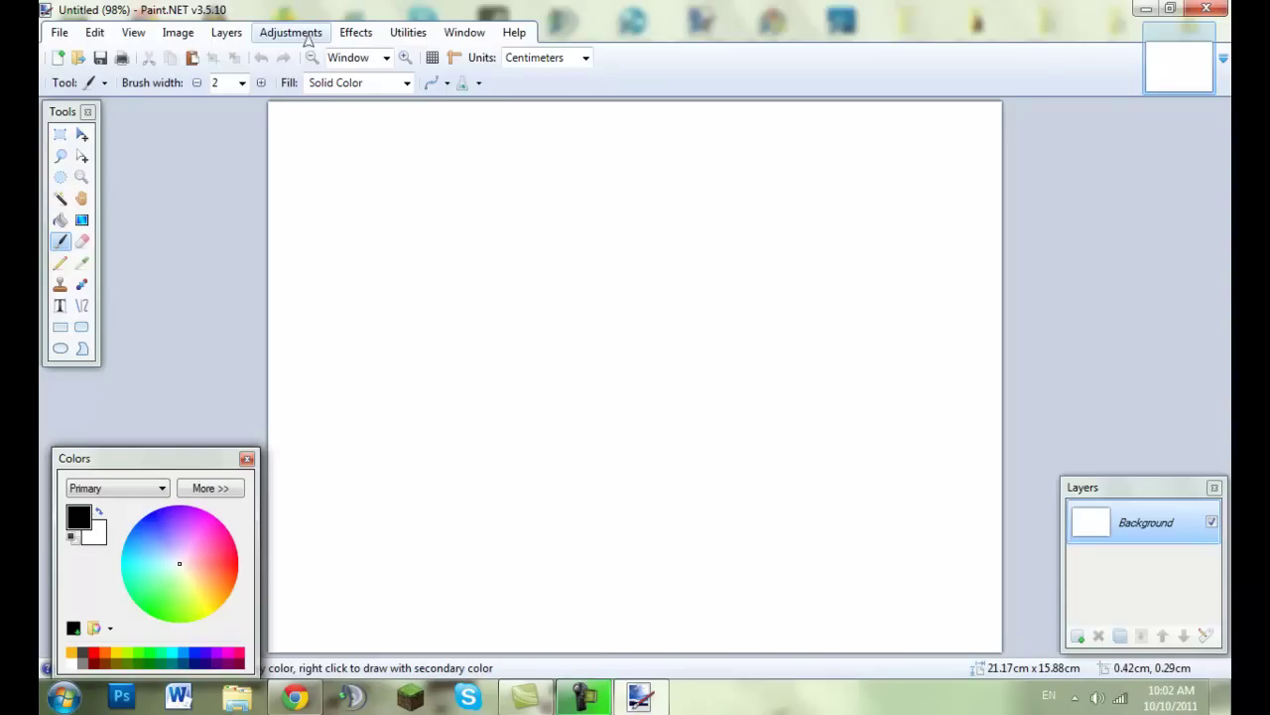
{"action": "left_click", "coordinate": [394, 33]}
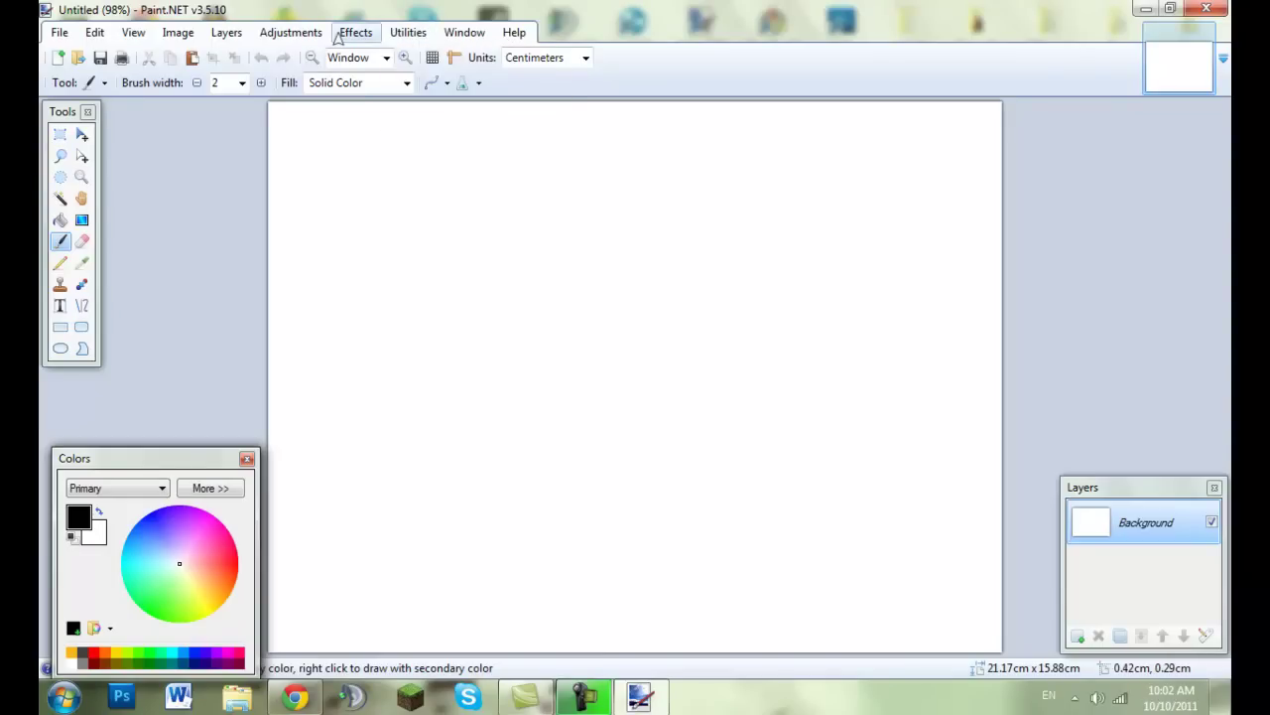
{"action": "mouse_move", "coordinate": [260, 36]}
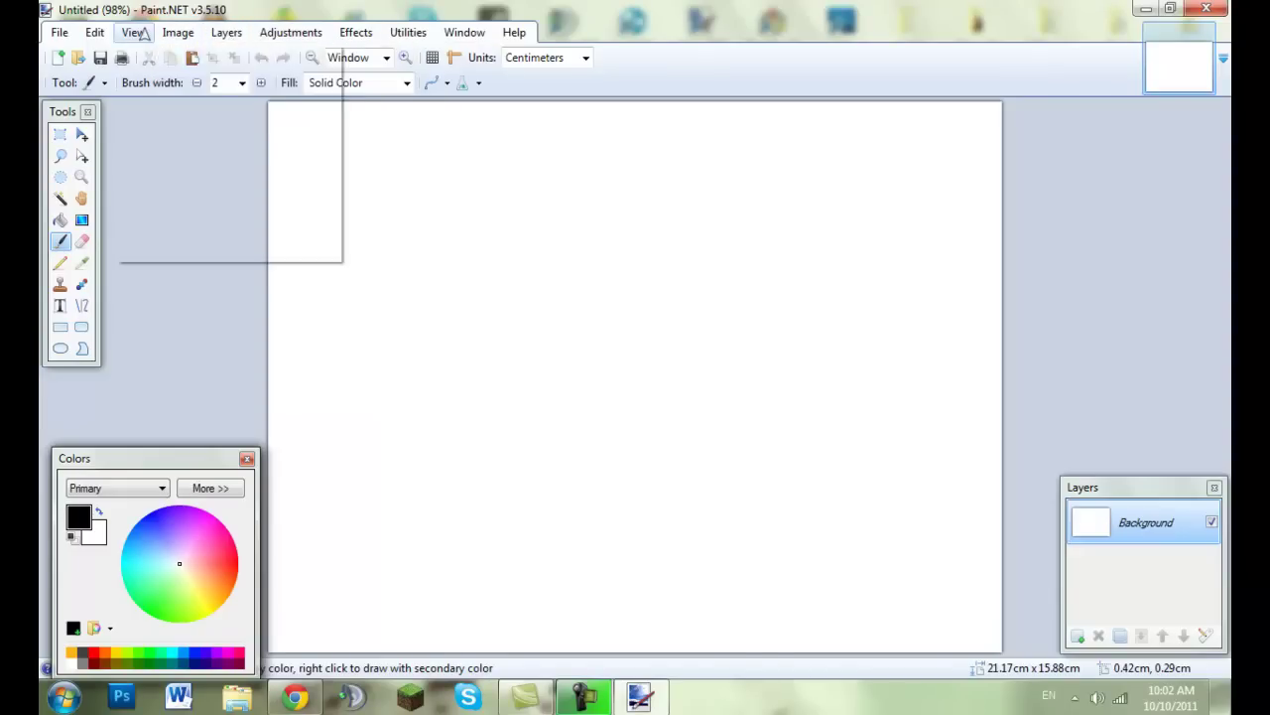
{"action": "left_click", "coordinate": [556, 80]}
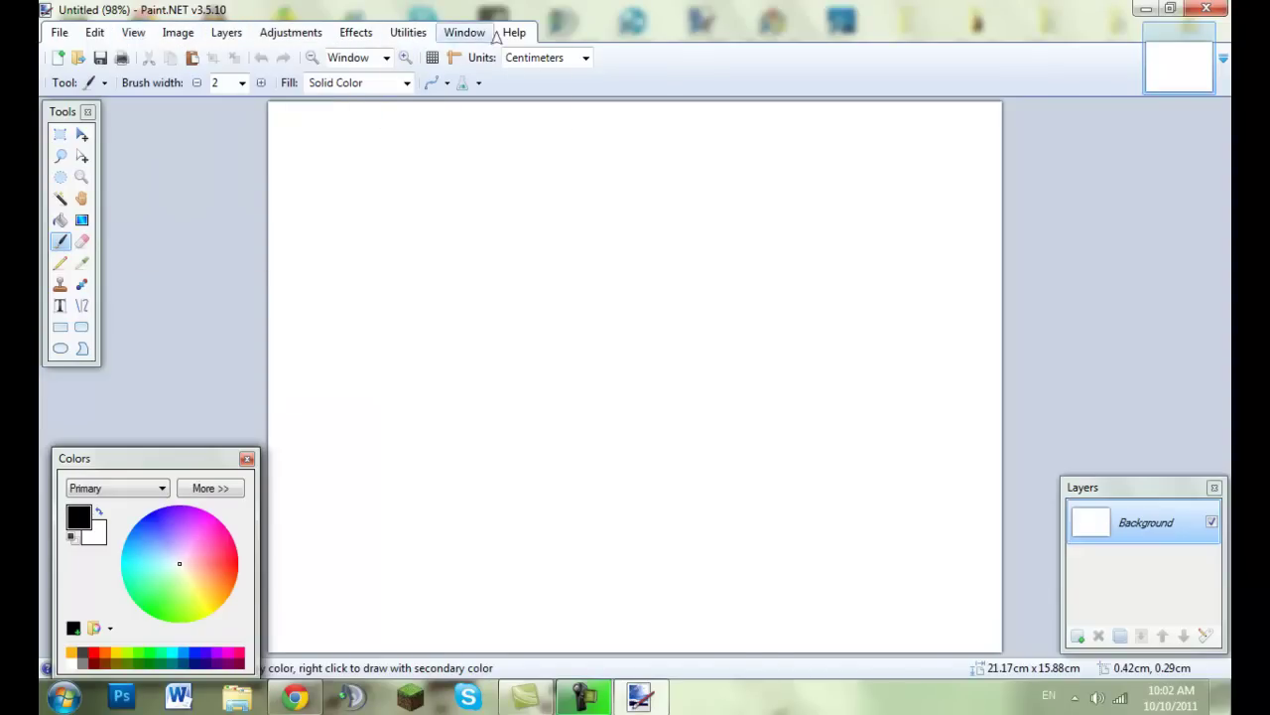
{"action": "left_click", "coordinate": [459, 34]}
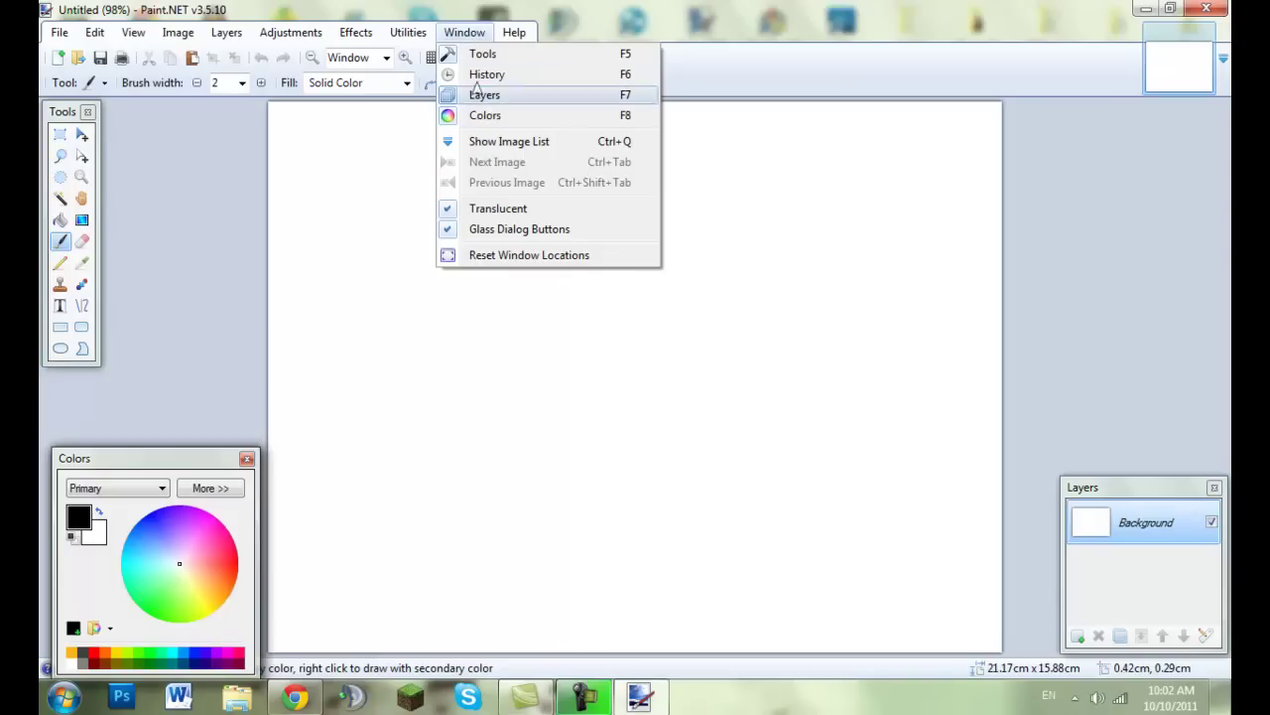
{"action": "left_click", "coordinate": [246, 458]}
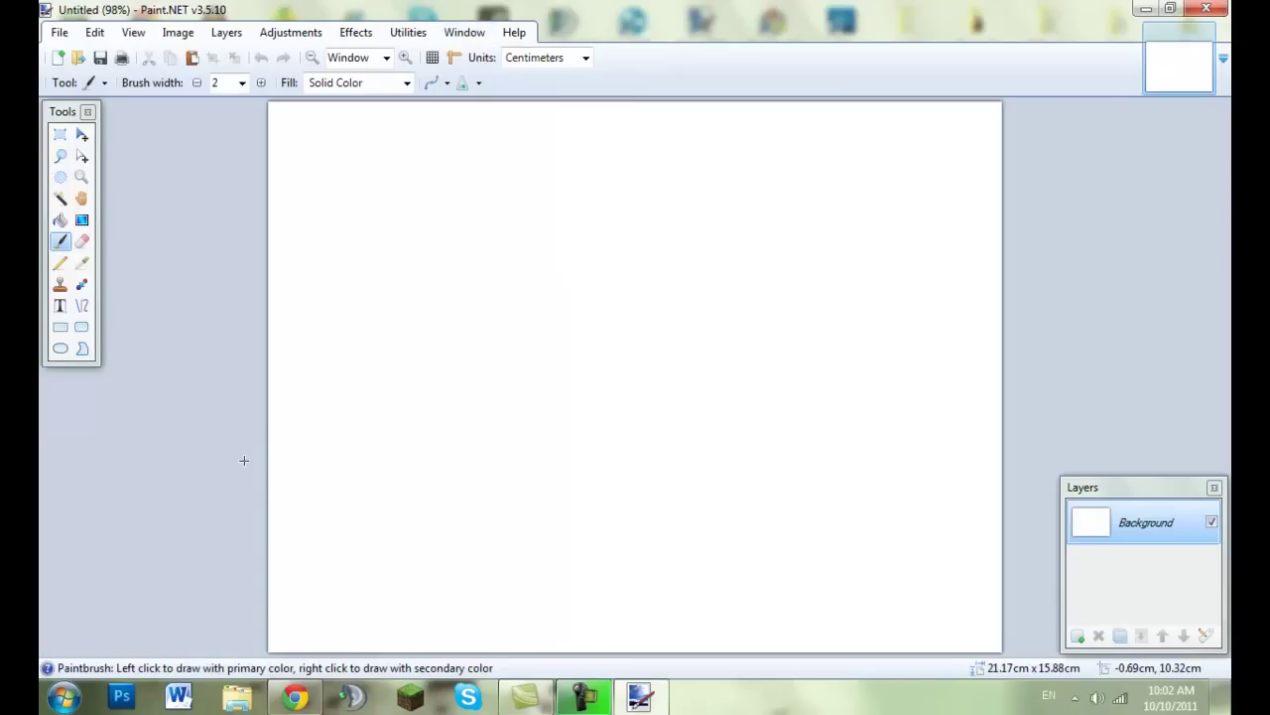
{"action": "left_click", "coordinate": [464, 32]}
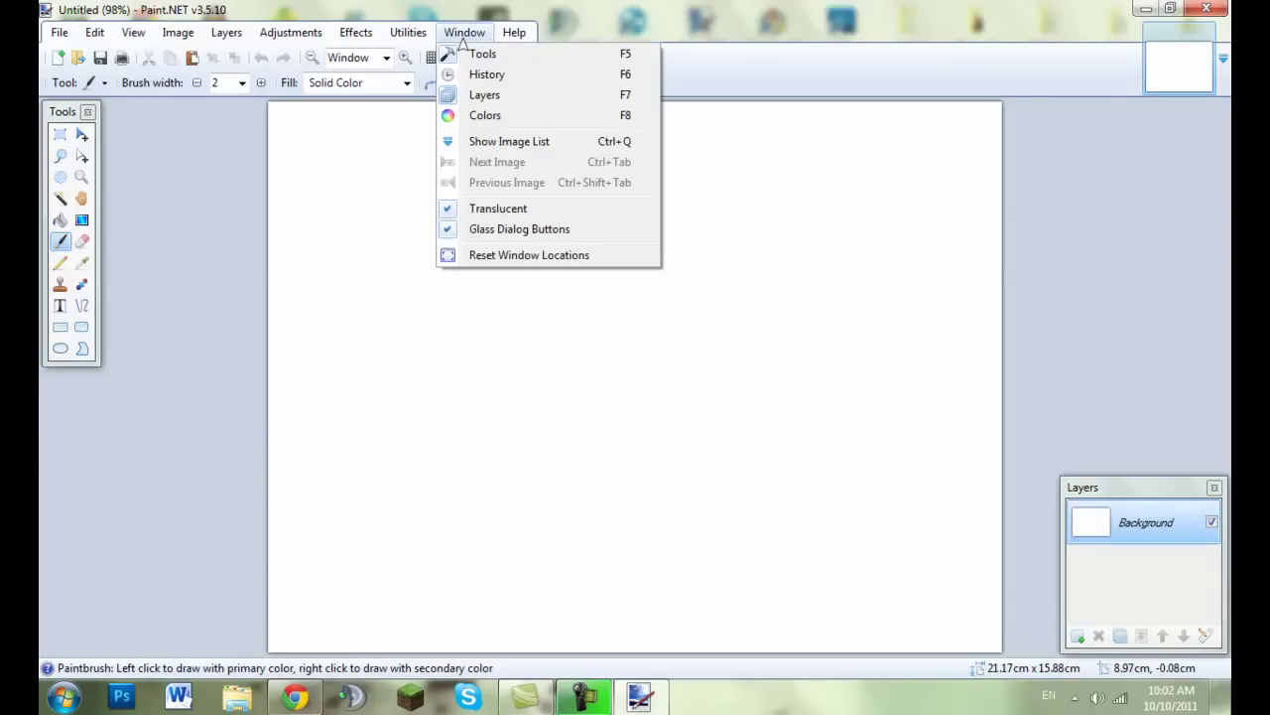
{"action": "left_click", "coordinate": [501, 117]}
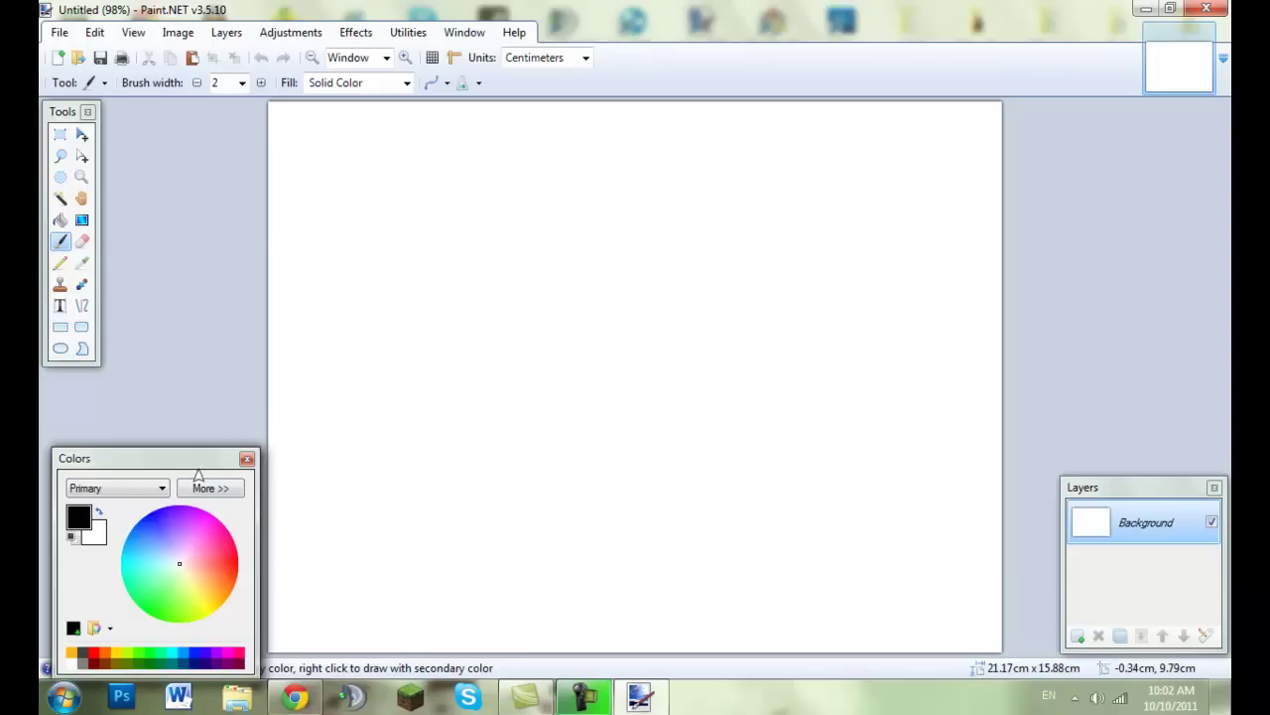
Nudge the Colors panel up, then paint a test loop and undo it with Ctrl+Z.
{"action": "left_click_drag", "start_coordinate": [199, 473], "coordinate": [189, 446]}
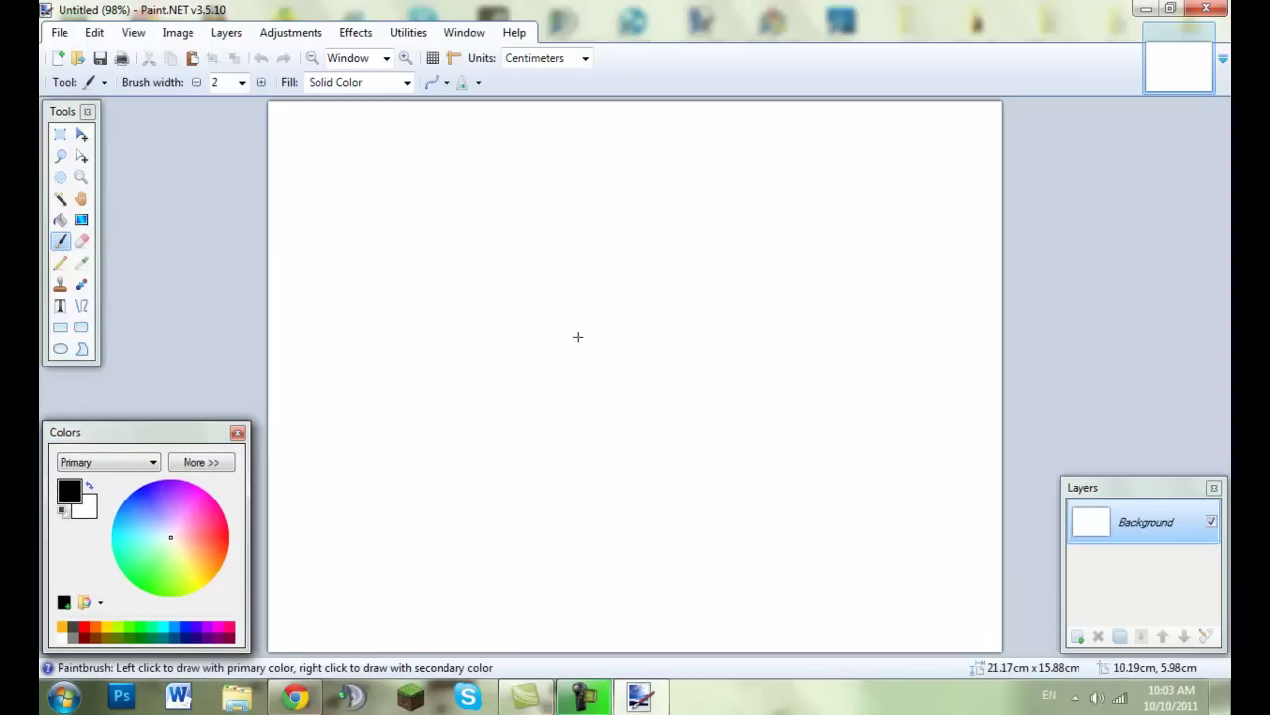
{"action": "mouse_move", "coordinate": [425, 236]}
{"action": "left_mouse_down"}
{"action": "mouse_move", "coordinate": [459, 439]}
{"action": "mouse_move", "coordinate": [754, 239]}
{"action": "mouse_move", "coordinate": [332, 297]}
{"action": "left_mouse_up"}
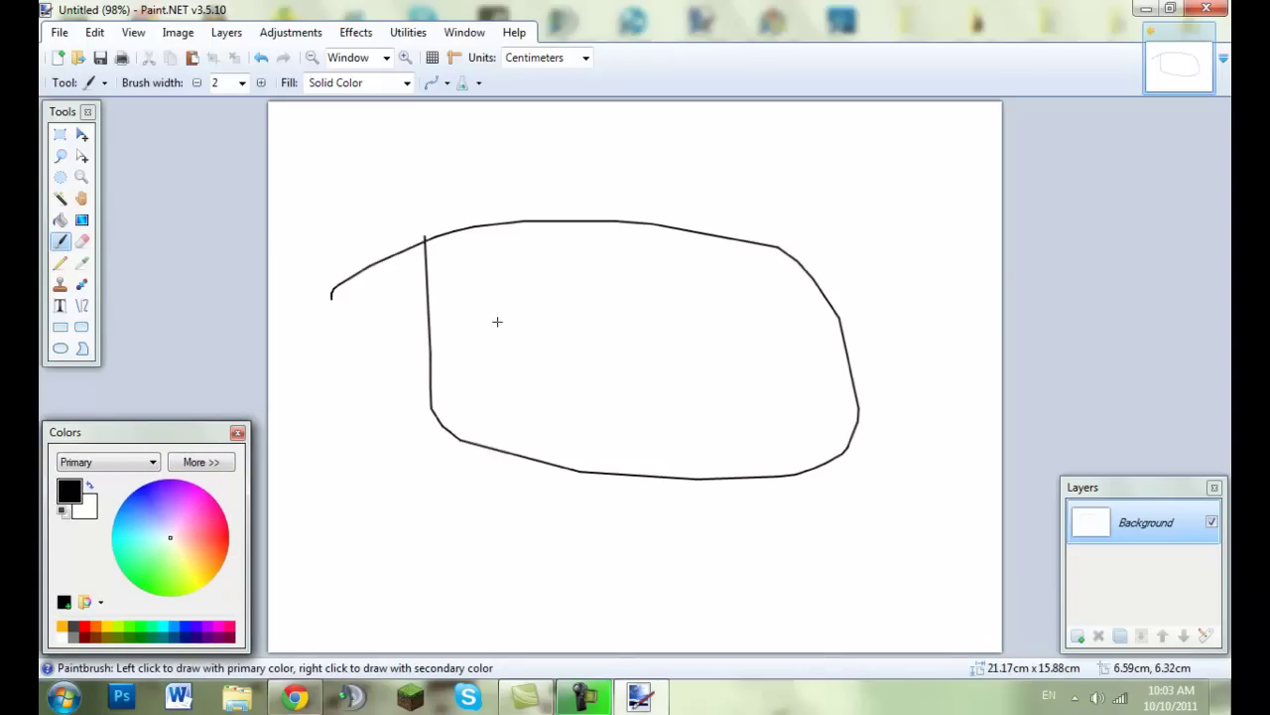
{"action": "key", "text": "ctrl+z"}
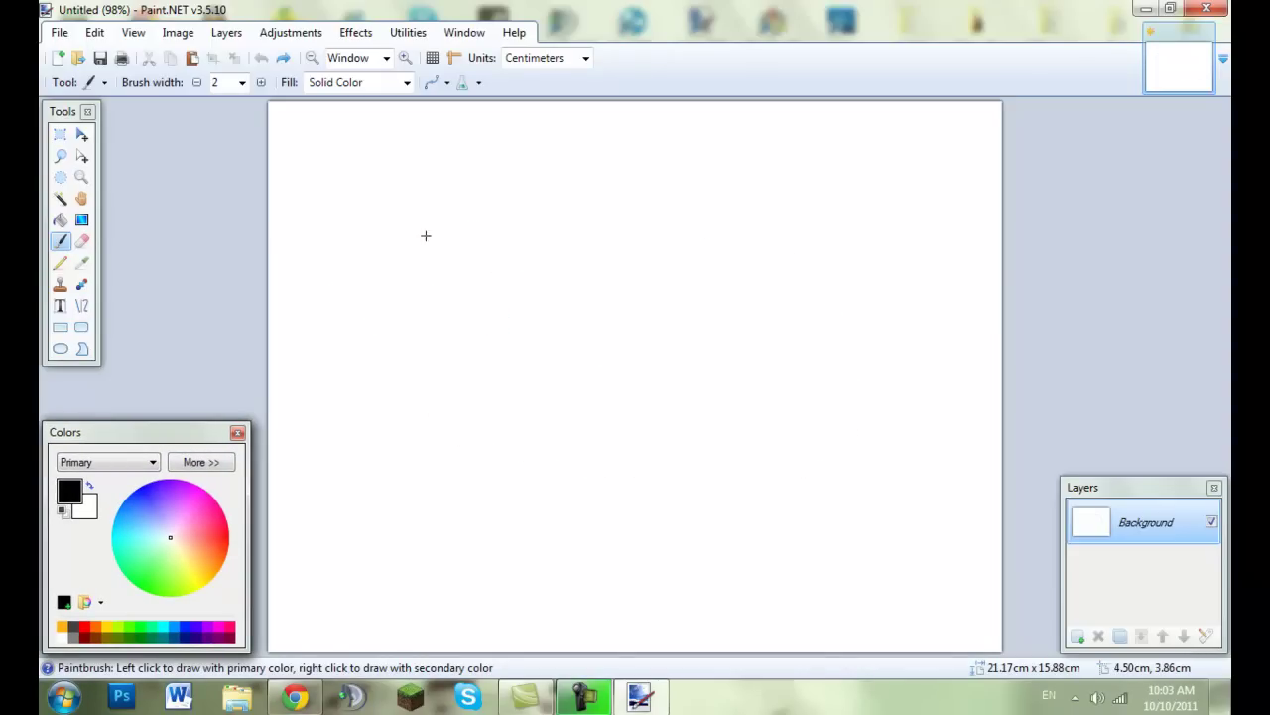
Handwrite the word 'Current' across the top of the canvas with the paintbrush.
{"action": "left_click_drag", "start_coordinate": [420, 187], "coordinate": [503, 266]}
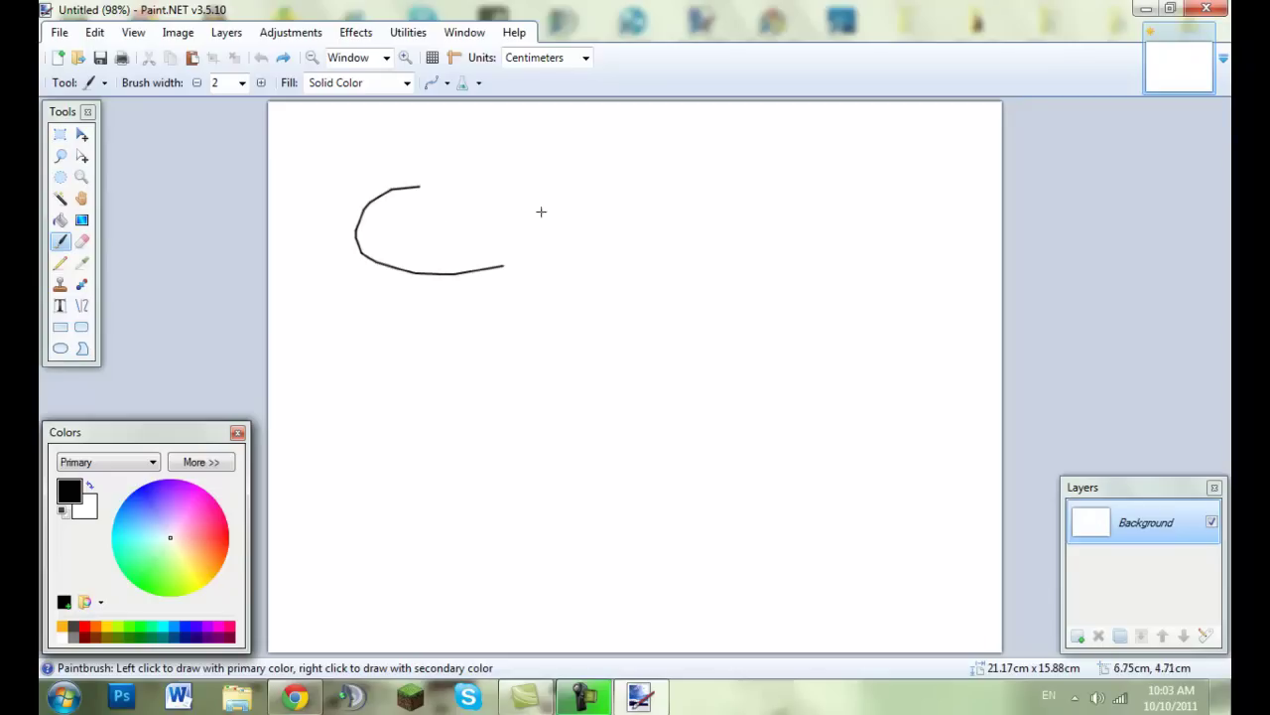
{"action": "left_click_drag", "start_coordinate": [528, 207], "coordinate": [633, 254]}
{"action": "mouse_move", "coordinate": [600, 214]}
{"action": "left_mouse_down"}
{"action": "mouse_move", "coordinate": [621, 258]}
{"action": "mouse_move", "coordinate": [740, 263]}
{"action": "left_mouse_up"}
{"action": "left_click_drag", "start_coordinate": [742, 229], "coordinate": [838, 236]}
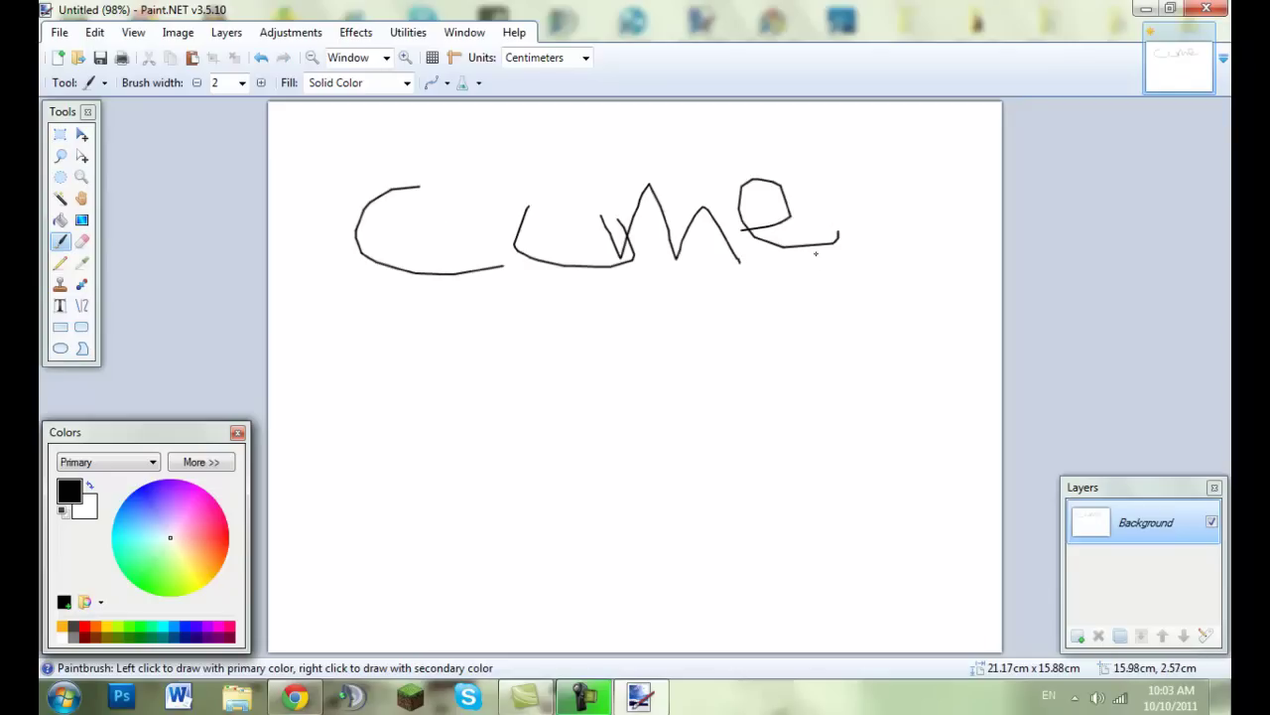
{"action": "left_click_drag", "start_coordinate": [823, 189], "coordinate": [815, 268]}
{"action": "left_click_drag", "start_coordinate": [816, 266], "coordinate": [892, 276]}
{"action": "left_click_drag", "start_coordinate": [912, 202], "coordinate": [1002, 194]}
{"action": "left_click_drag", "start_coordinate": [950, 121], "coordinate": [959, 387]}
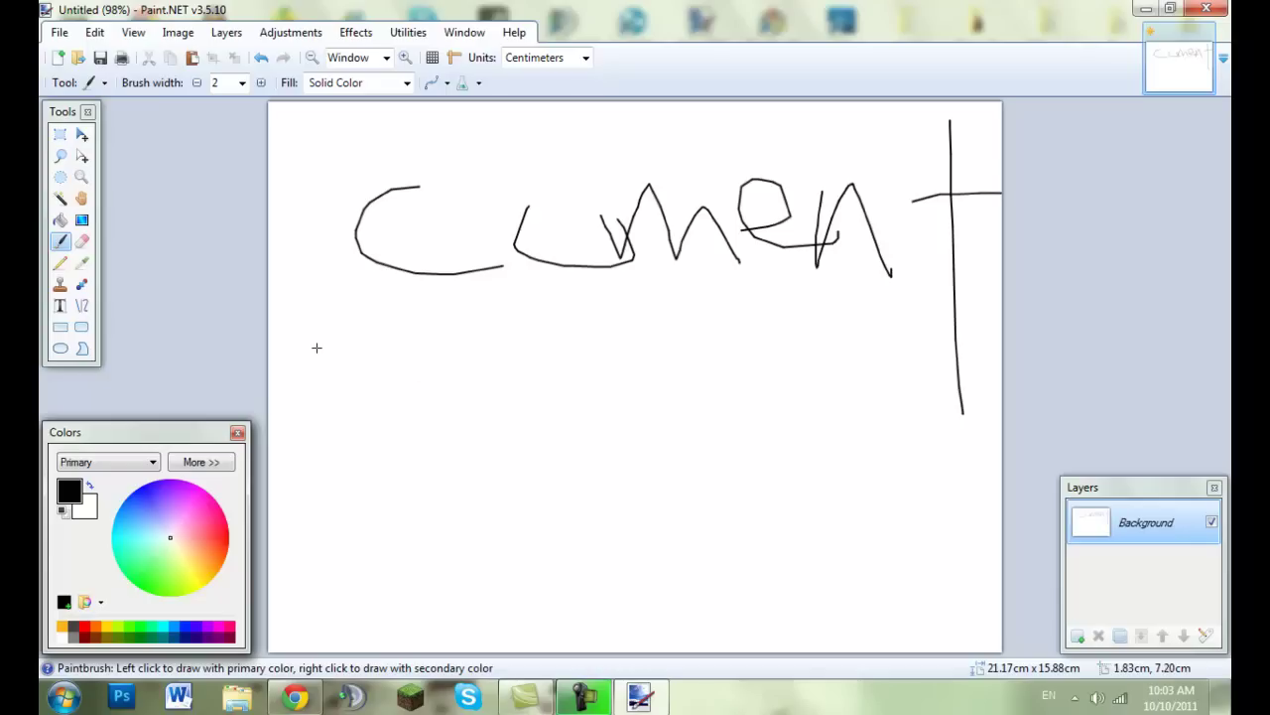
Write a second word, roughly 'life', below 'Current'.
{"action": "left_click_drag", "start_coordinate": [321, 345], "coordinate": [324, 506]}
{"action": "left_click_drag", "start_coordinate": [377, 402], "coordinate": [410, 476]}
{"action": "left_click_drag", "start_coordinate": [397, 299], "coordinate": [410, 361]}
{"action": "left_click_drag", "start_coordinate": [453, 310], "coordinate": [501, 514]}
{"action": "mouse_move", "coordinate": [557, 365]}
{"action": "left_mouse_down"}
{"action": "mouse_move", "coordinate": [600, 439]}
{"action": "mouse_move", "coordinate": [923, 375]}
{"action": "mouse_move", "coordinate": [950, 388]}
{"action": "left_mouse_up"}
Draw a long line across the bottom and scribble a word and hooked curve beneath it.
{"action": "left_click_drag", "start_coordinate": [340, 549], "coordinate": [1000, 526]}
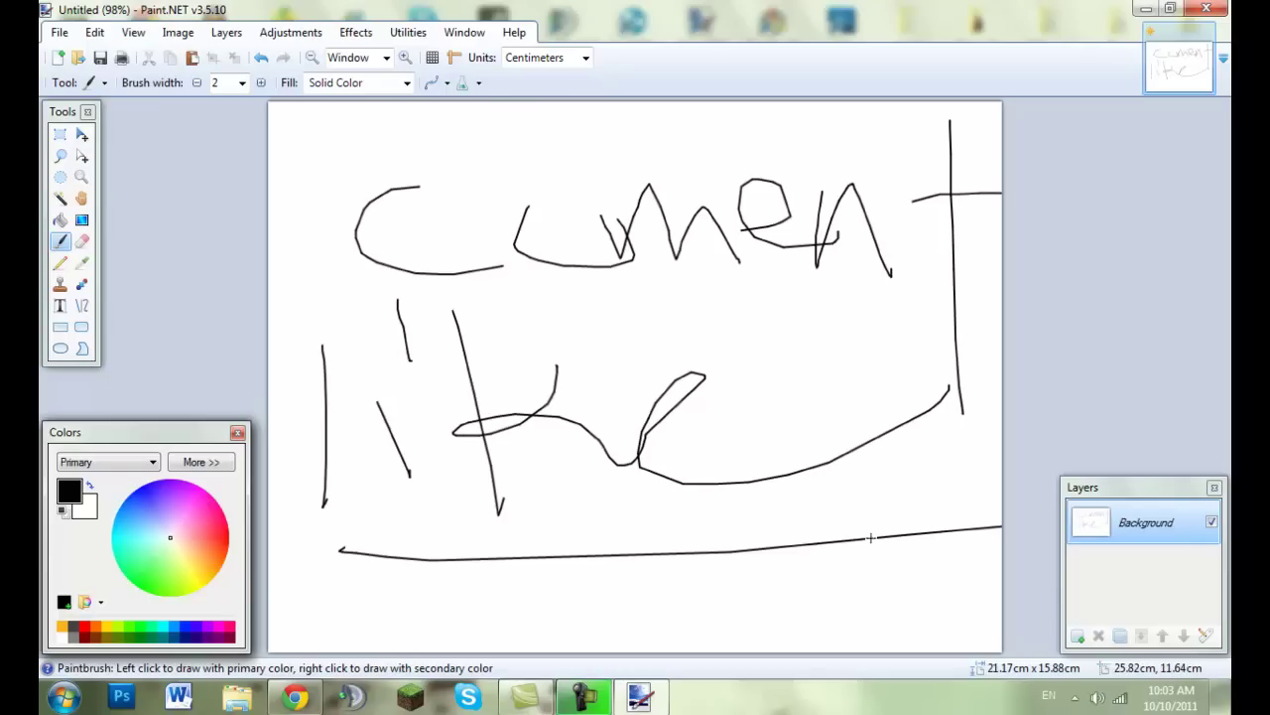
{"action": "mouse_move", "coordinate": [531, 577]}
{"action": "left_mouse_down"}
{"action": "mouse_move", "coordinate": [601, 611]}
{"action": "mouse_move", "coordinate": [715, 581]}
{"action": "mouse_move", "coordinate": [743, 596]}
{"action": "left_mouse_up"}
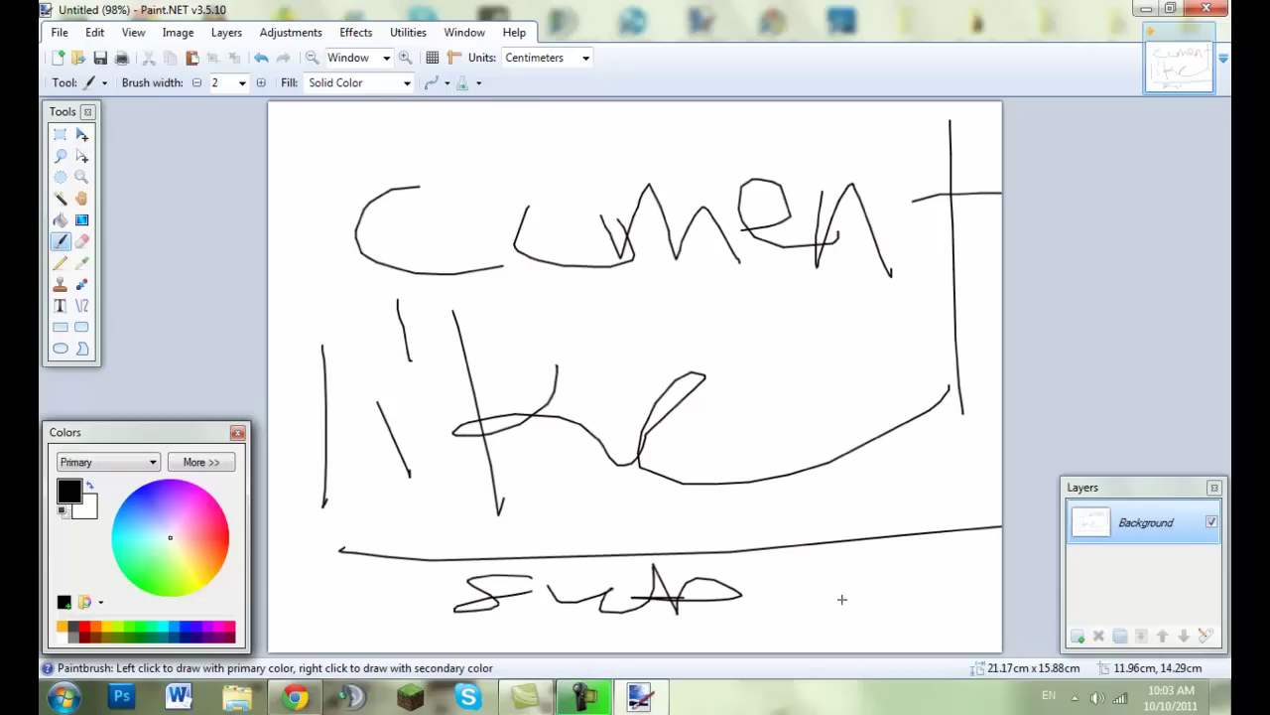
{"action": "left_click_drag", "start_coordinate": [874, 566], "coordinate": [874, 575]}
{"action": "mouse_move", "coordinate": [774, 608]}
{"action": "left_mouse_down"}
{"action": "mouse_move", "coordinate": [919, 633]}
{"action": "mouse_move", "coordinate": [958, 593]}
{"action": "left_mouse_up"}
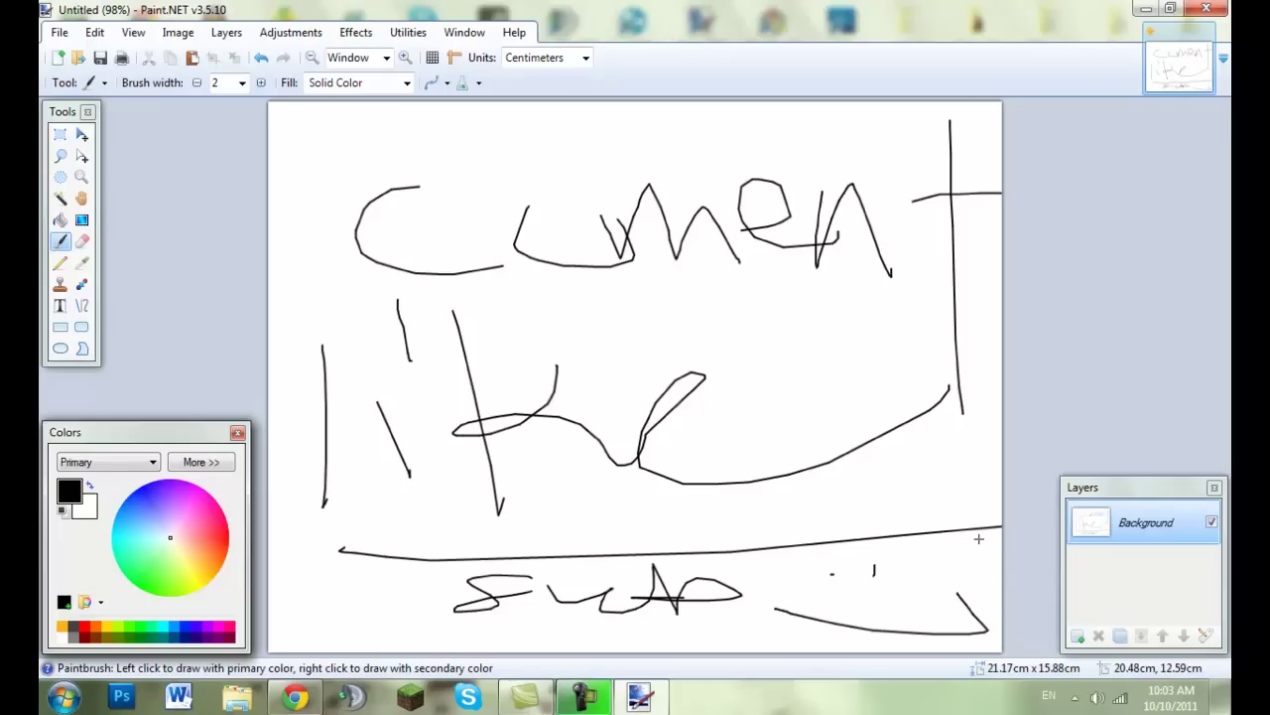